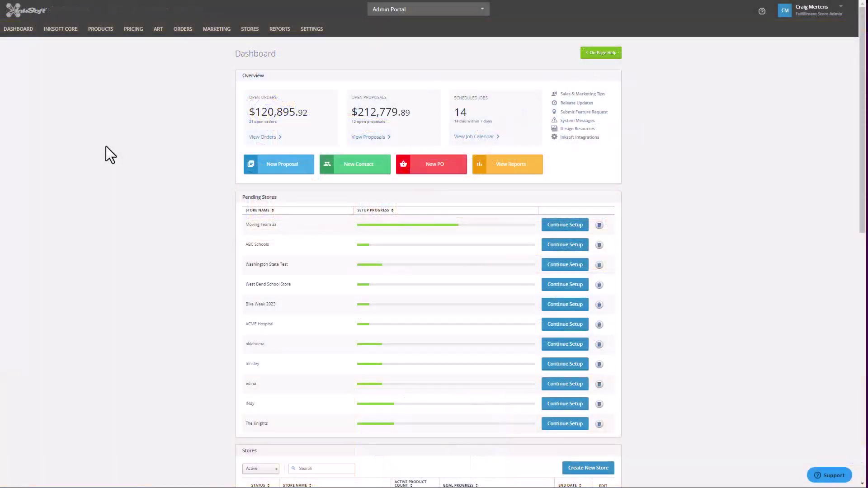
- Open the Central Boosters storefront from the stores list and review its homepage from the banner to the testimonials
{"action": "mouse_move", "coordinate": [69, 32]}
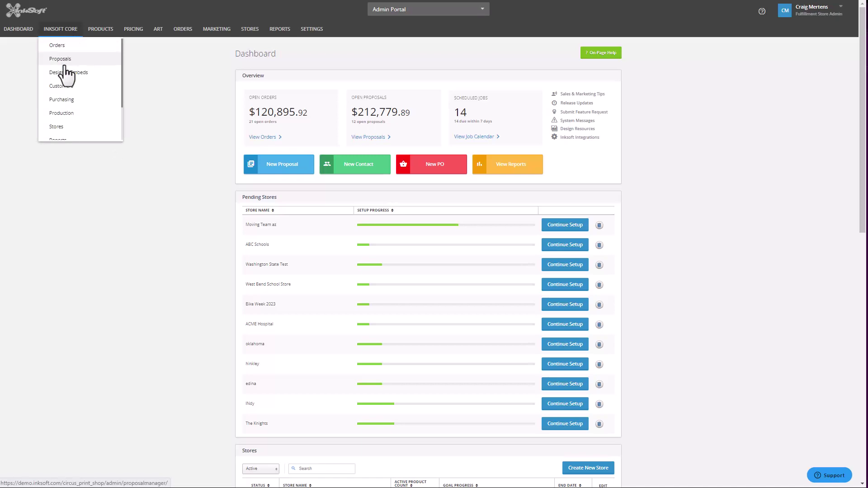
{"action": "left_click", "coordinate": [54, 128]}
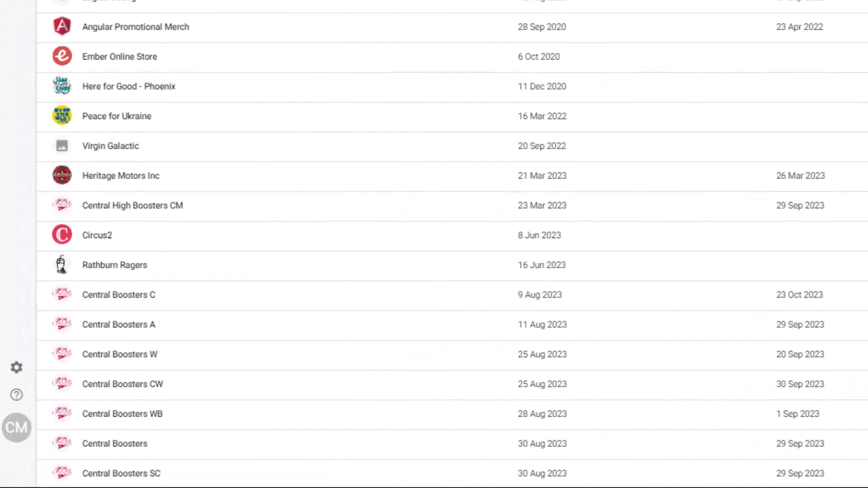
{"action": "left_click", "coordinate": [119, 452]}
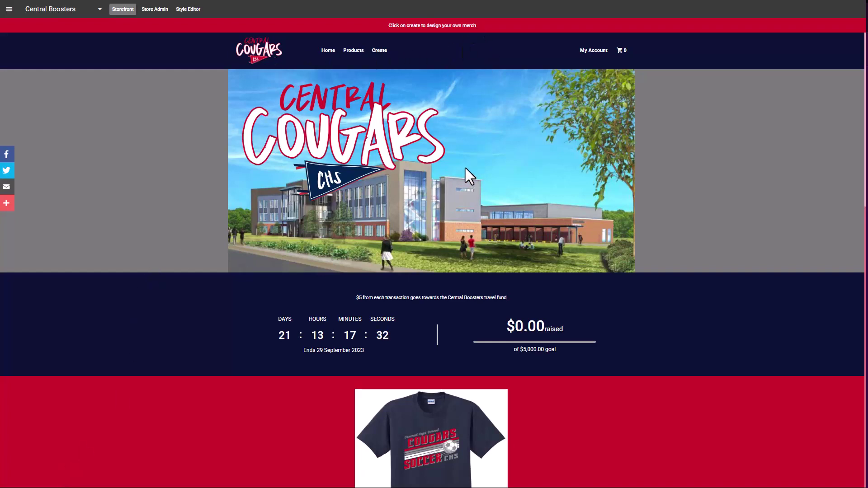
{"action": "scroll", "coordinate": [469, 153], "scroll_direction": "down", "scroll_amount": 2}
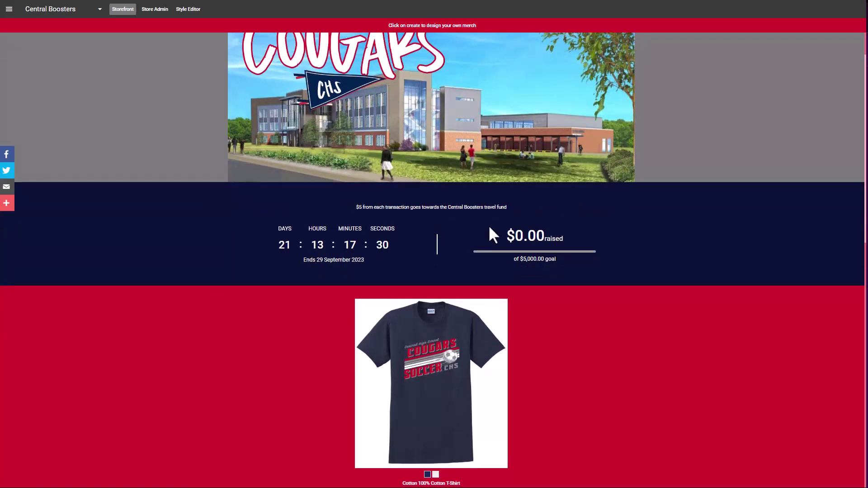
{"action": "scroll", "coordinate": [488, 224], "scroll_direction": "down", "scroll_amount": 5}
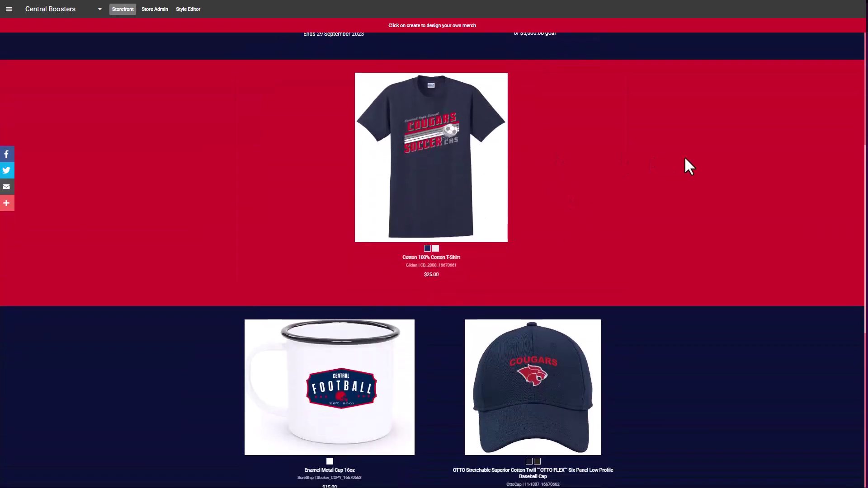
{"action": "scroll", "coordinate": [685, 156], "scroll_direction": "down", "scroll_amount": 6}
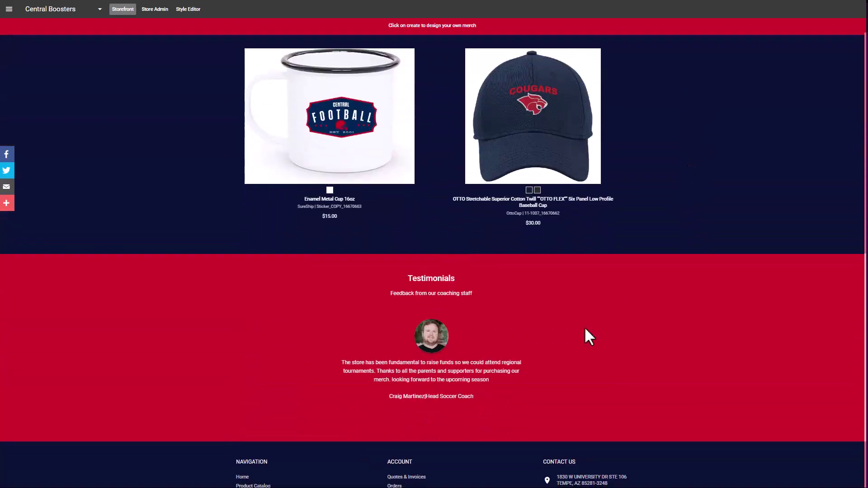
{"action": "scroll", "coordinate": [515, 360], "scroll_direction": "up", "scroll_amount": 13}
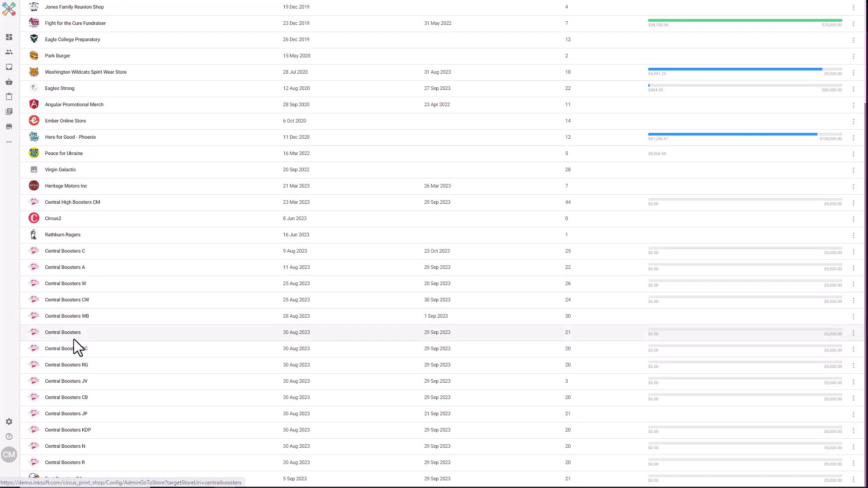
- Clone the Central Boosters store as "East Eagles Boosters" with directory "easteaglesboosters", including products and store art
{"action": "left_click", "coordinate": [854, 333]}
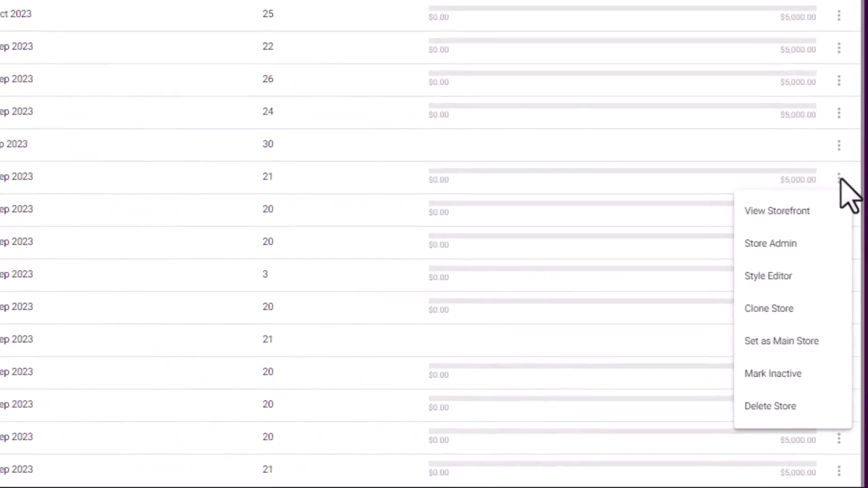
{"action": "left_click", "coordinate": [769, 312]}
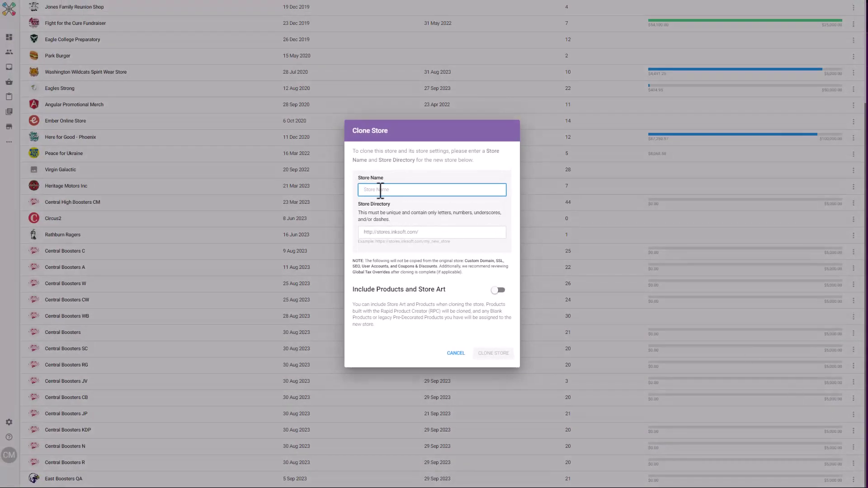
{"action": "type", "text": "East"}
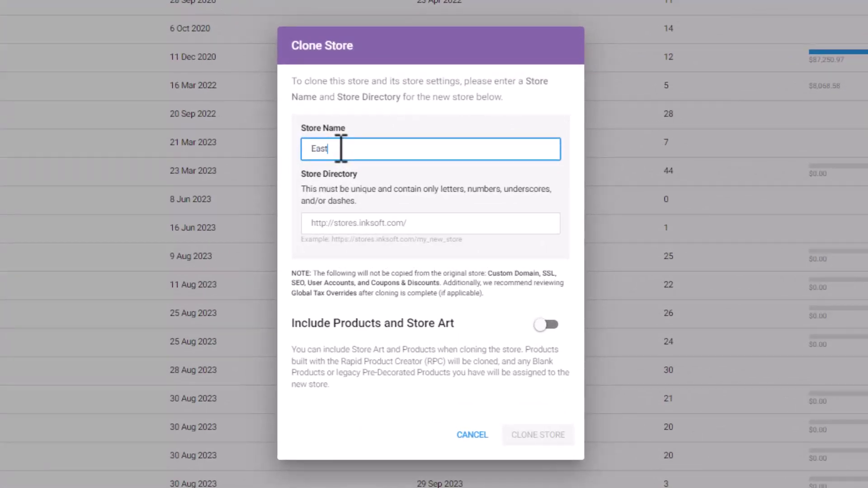
{"action": "type", "text": " Eagles Boosters"}
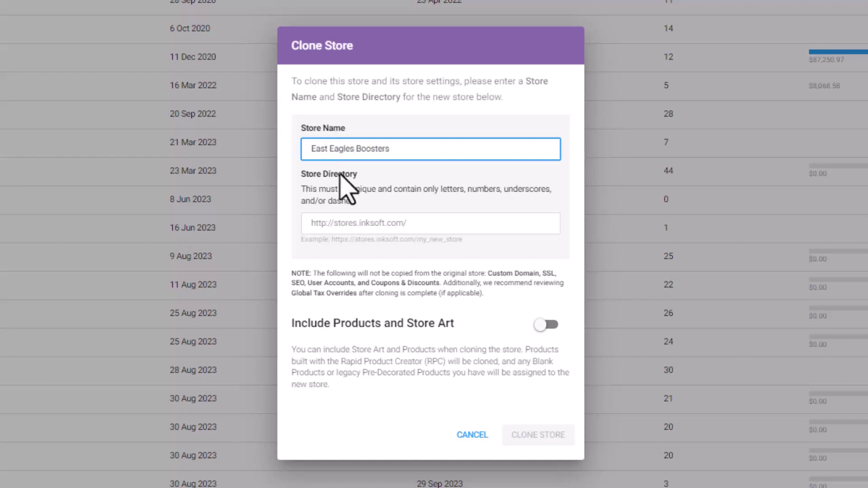
{"action": "left_click", "coordinate": [424, 223]}
{"action": "type", "text": "easteaglesboosters"}
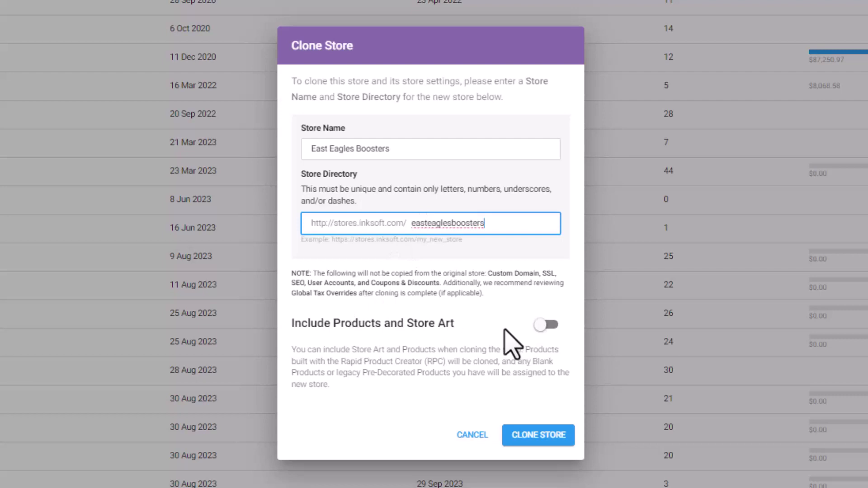
{"action": "left_click", "coordinate": [540, 325]}
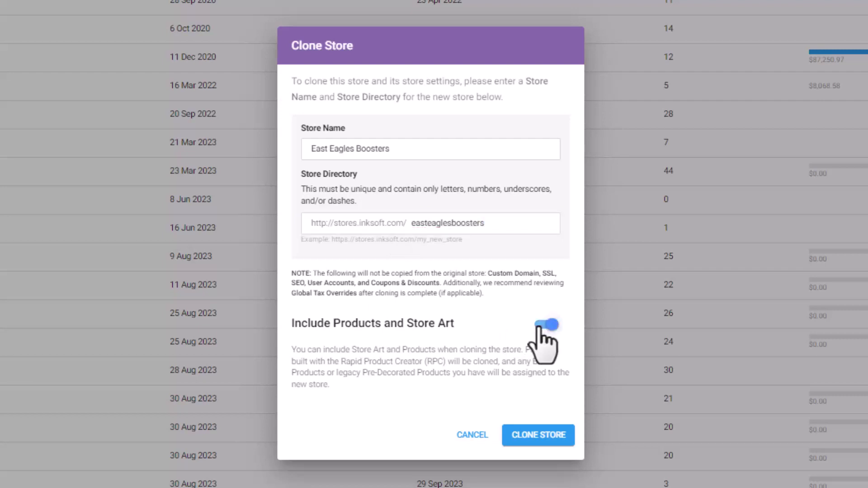
{"action": "left_click", "coordinate": [553, 436]}
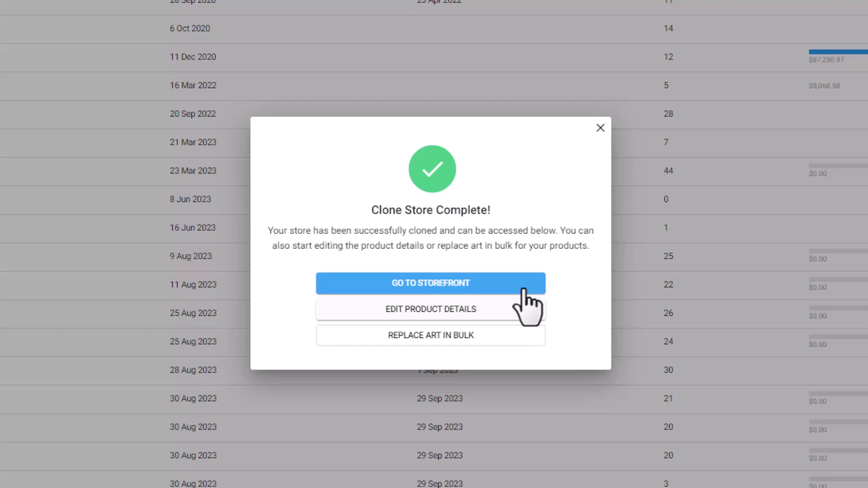
- In the cloned store's art, replace Central Soccer 01 PDF.pdf with the print file Eagles Soccer 01 PDF from the East Eagles PDF Files folder
{"action": "left_click", "coordinate": [479, 335]}
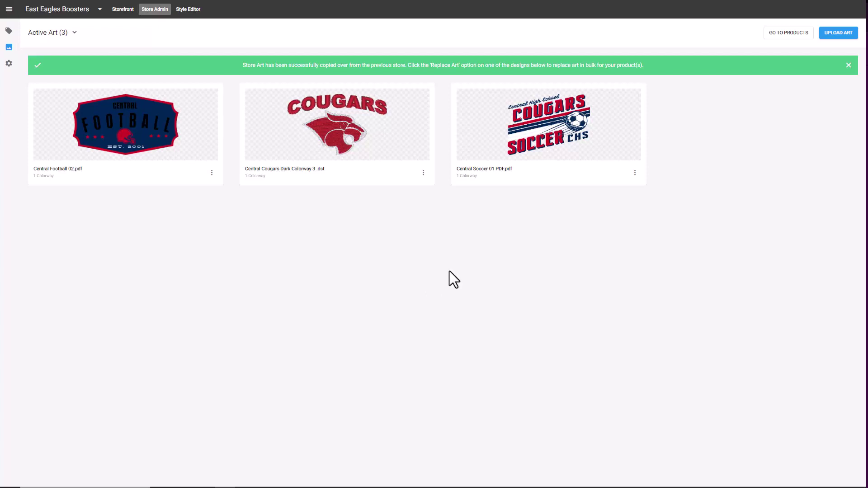
{"action": "left_click", "coordinate": [636, 174]}
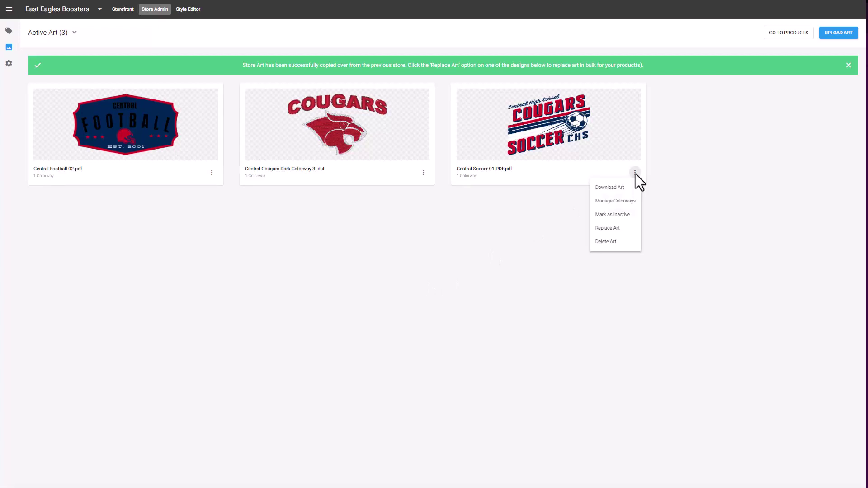
{"action": "left_click", "coordinate": [608, 228]}
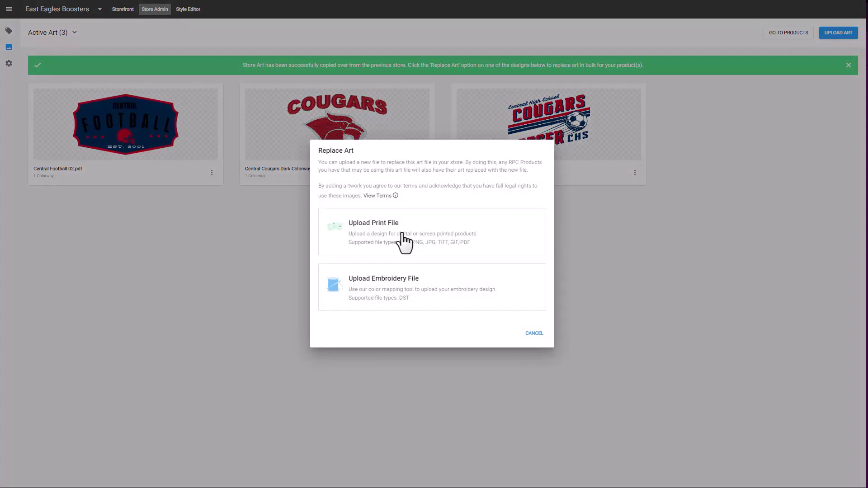
{"action": "left_click", "coordinate": [418, 242]}
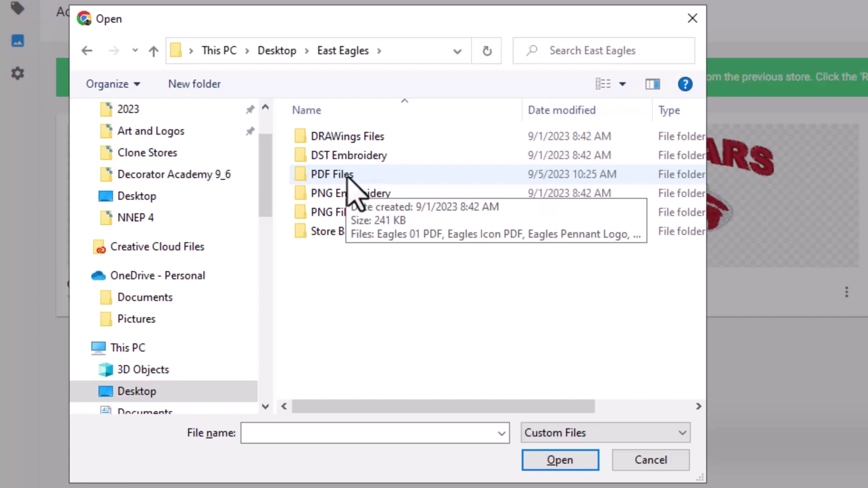
{"action": "double_click", "coordinate": [347, 176]}
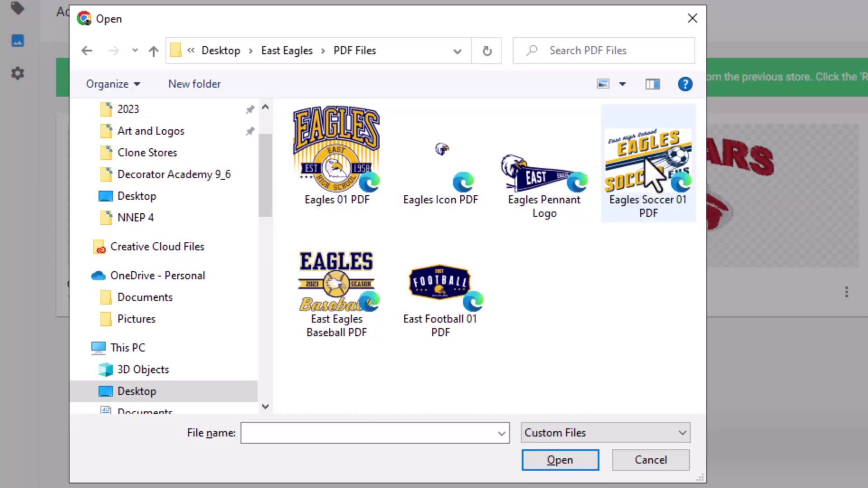
{"action": "left_click", "coordinate": [652, 168]}
{"action": "left_click", "coordinate": [571, 462]}
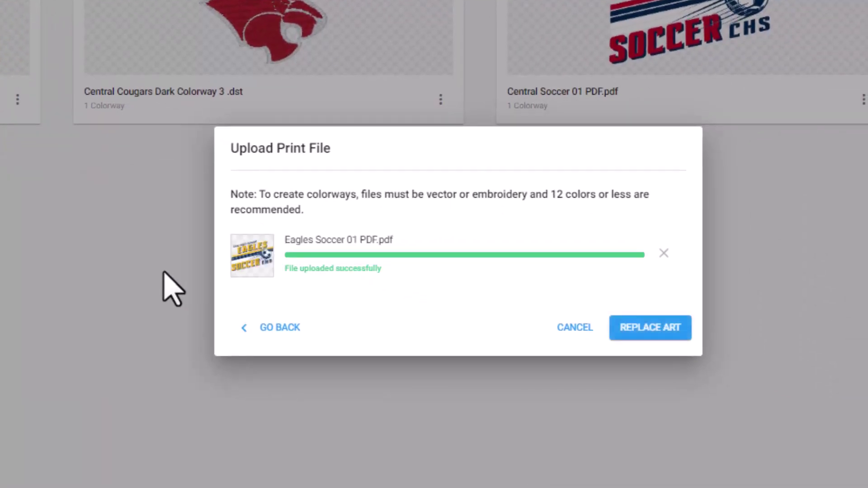
{"action": "left_click", "coordinate": [657, 333]}
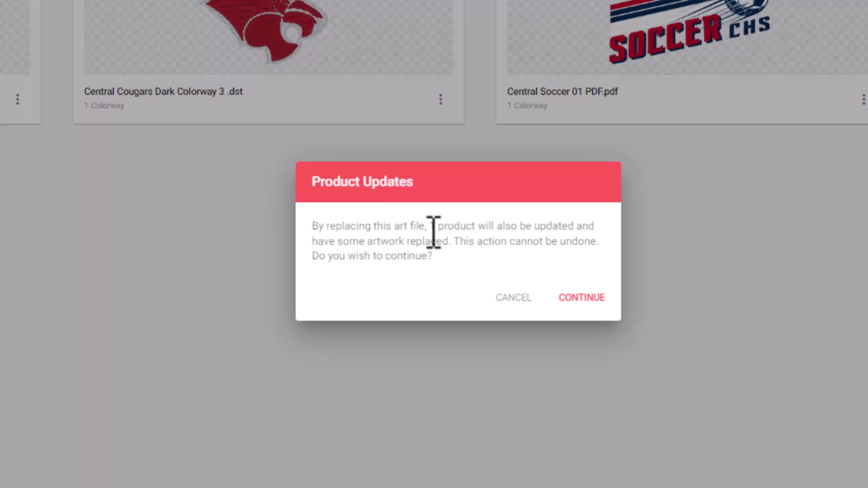
{"action": "left_click", "coordinate": [575, 298]}
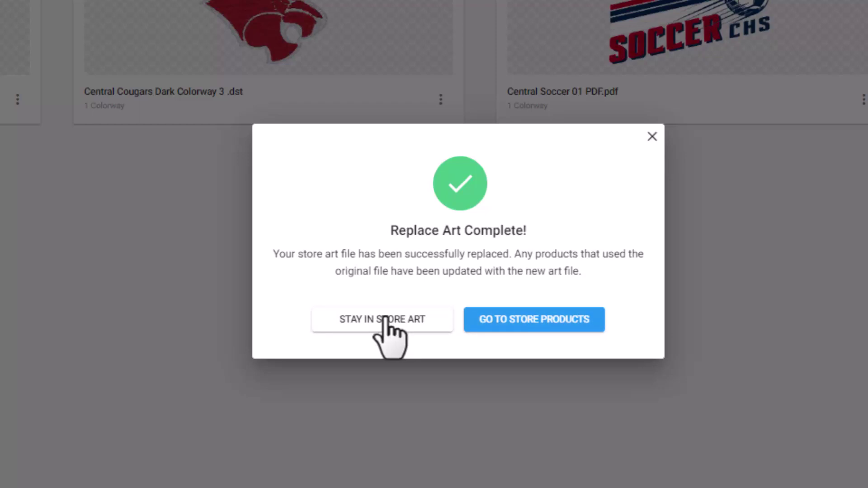
{"action": "left_click", "coordinate": [400, 322]}
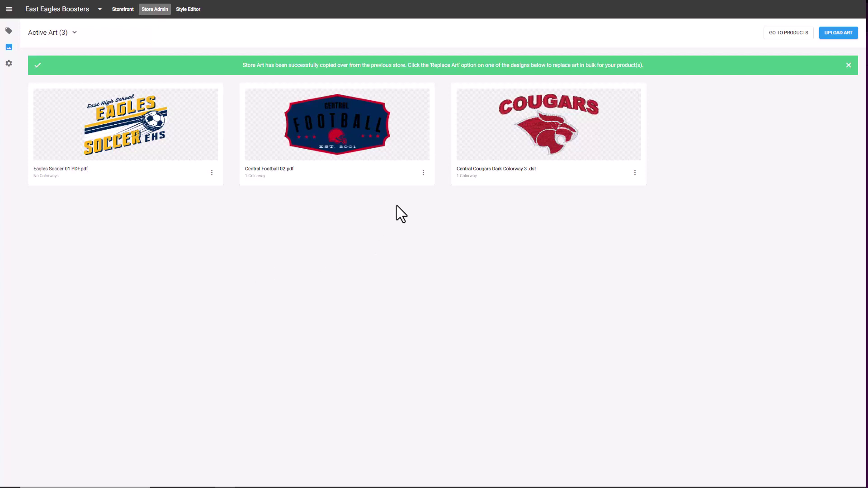
- Replace the Central Football 02.pdf art with the print file East Football 01 PDF and remain in the store art
{"action": "left_click", "coordinate": [423, 173]}
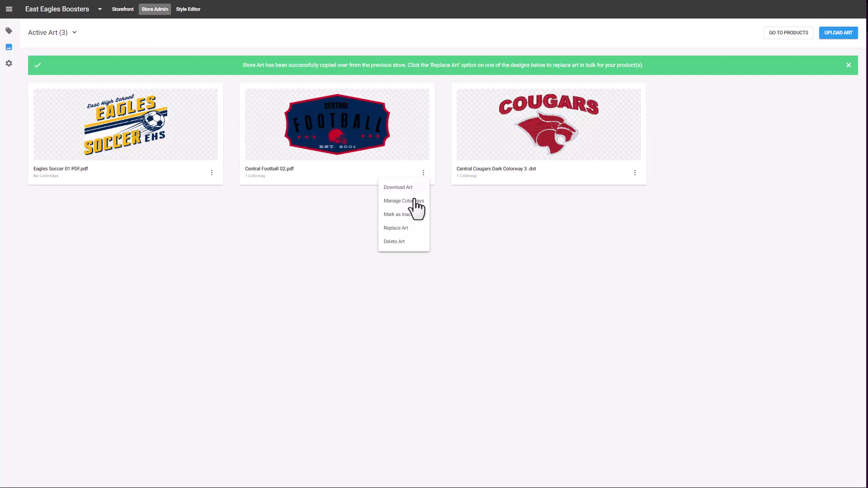
{"action": "left_click", "coordinate": [402, 227]}
{"action": "left_click", "coordinate": [404, 235]}
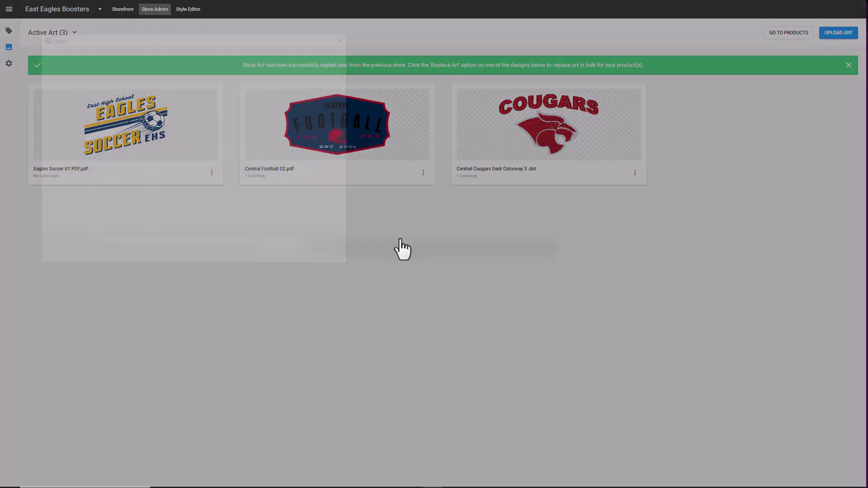
{"action": "left_click", "coordinate": [220, 169]}
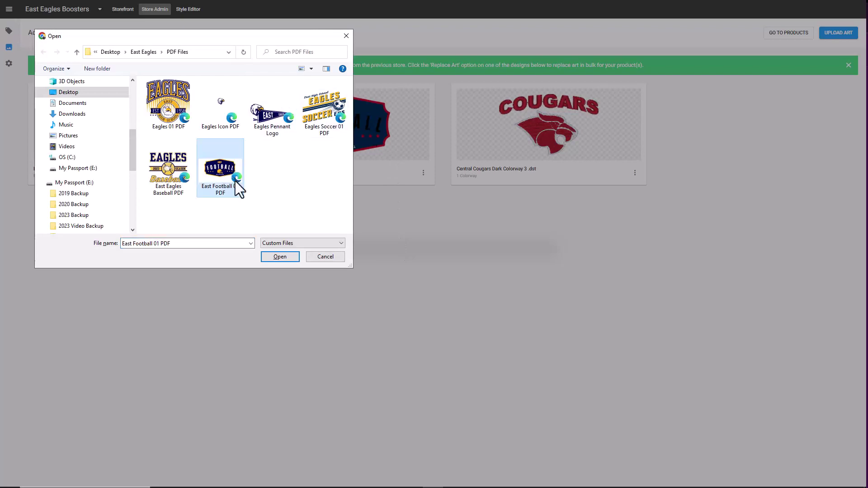
{"action": "left_click", "coordinate": [280, 258]}
{"action": "left_click", "coordinate": [523, 285]}
{"action": "left_click", "coordinate": [495, 272]}
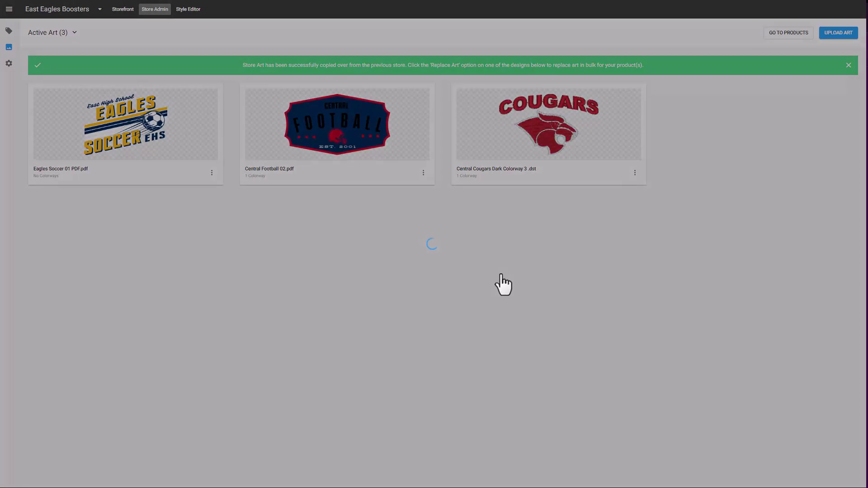
{"action": "left_click", "coordinate": [411, 284]}
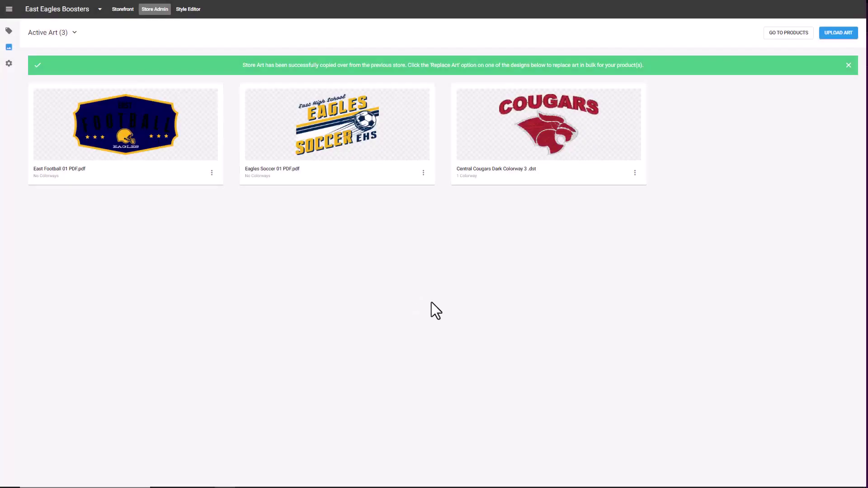
- Choose the embroidery file East Eagles DST as the replacement for the Central Cougars Dark Colorway 3 .dst art
{"action": "left_click", "coordinate": [635, 174]}
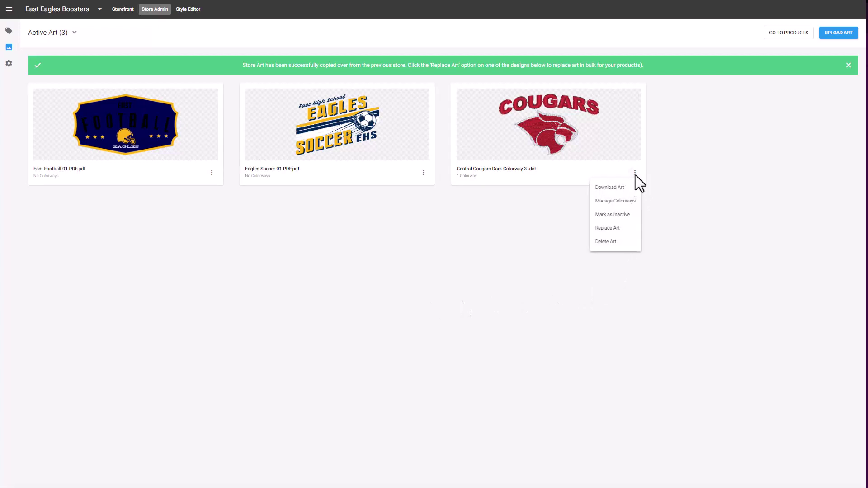
{"action": "left_click", "coordinate": [616, 230]}
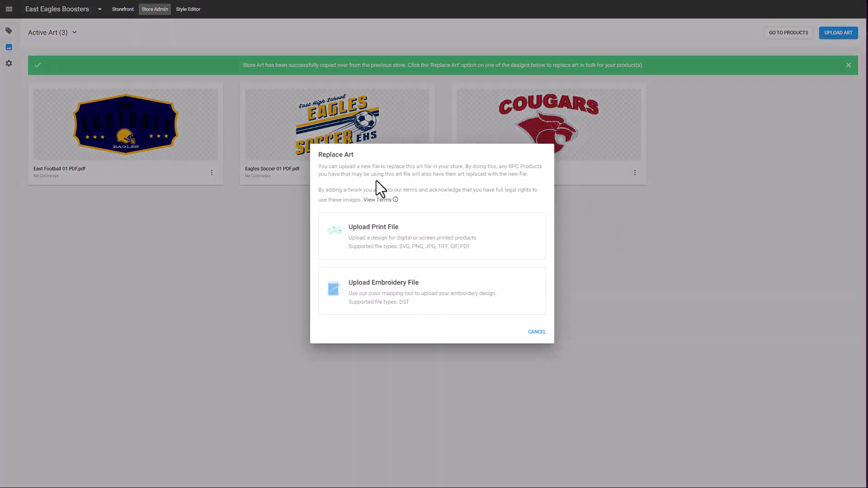
{"action": "left_click", "coordinate": [410, 301]}
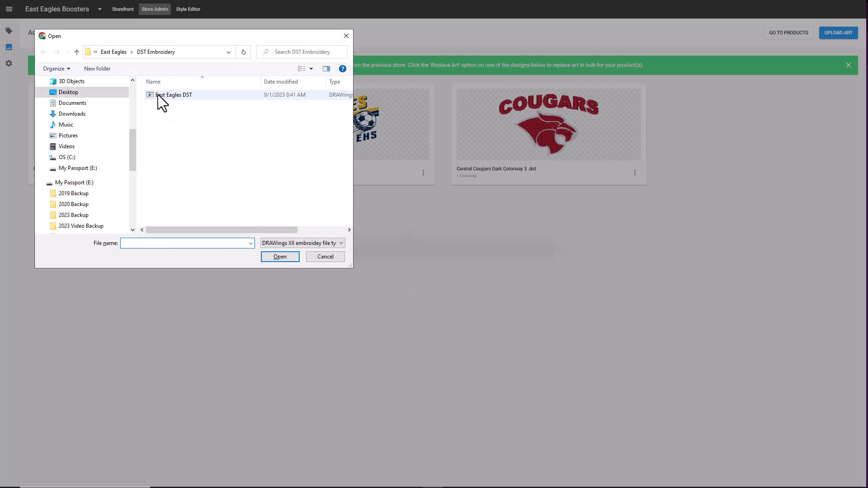
{"action": "left_click", "coordinate": [159, 95]}
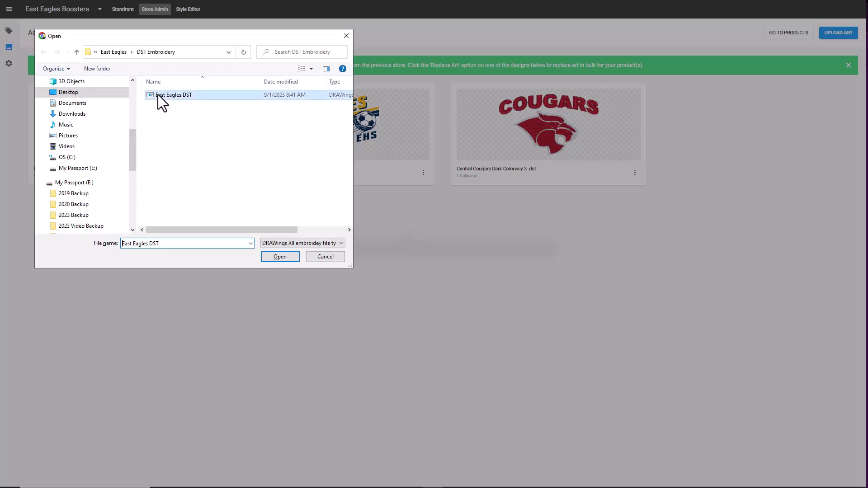
{"action": "left_click", "coordinate": [280, 257]}
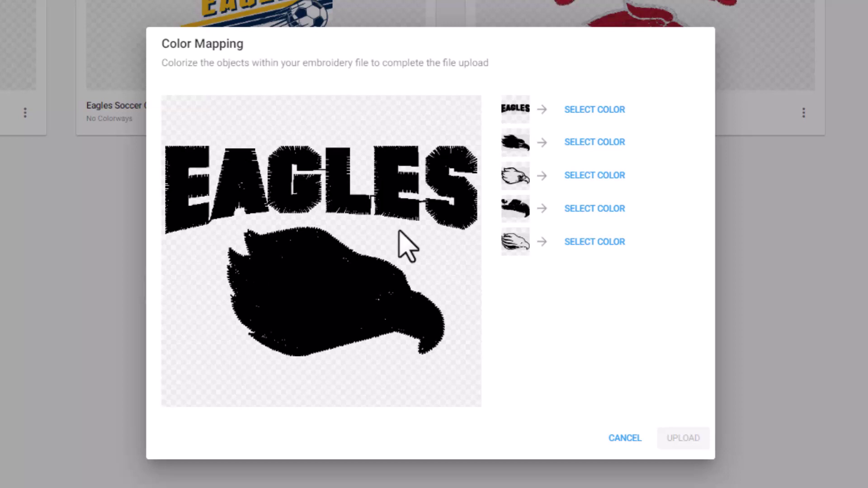
- Map the EAGLES lettering of the embroidery file to the Isacord Poly thread color 0504 Mimosa
{"action": "left_click", "coordinate": [596, 110]}
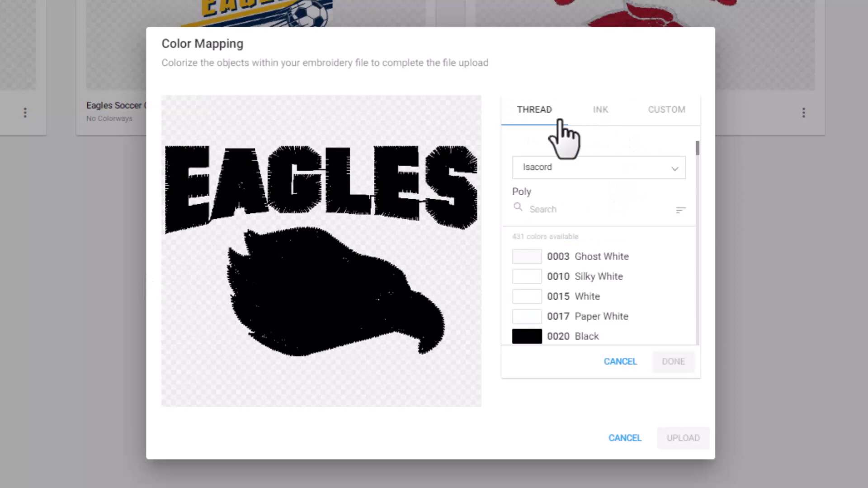
{"action": "left_click", "coordinate": [537, 217]}
{"action": "type", "text": "mim"}
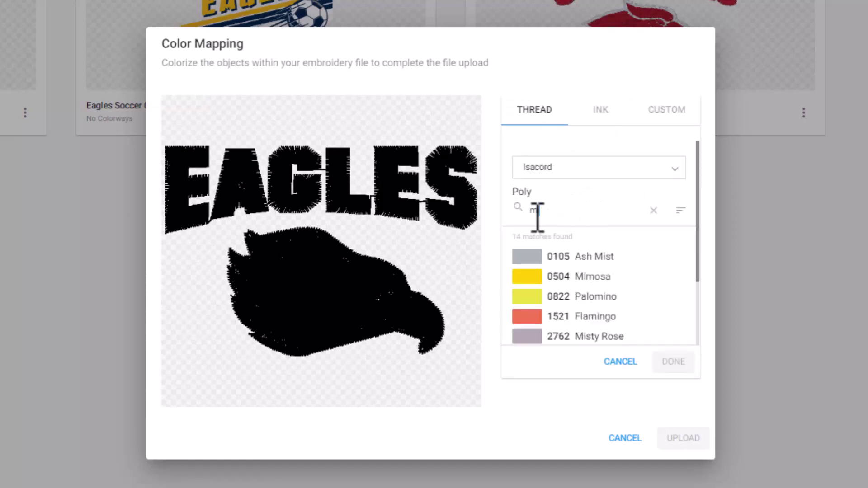
{"action": "left_click", "coordinate": [529, 256]}
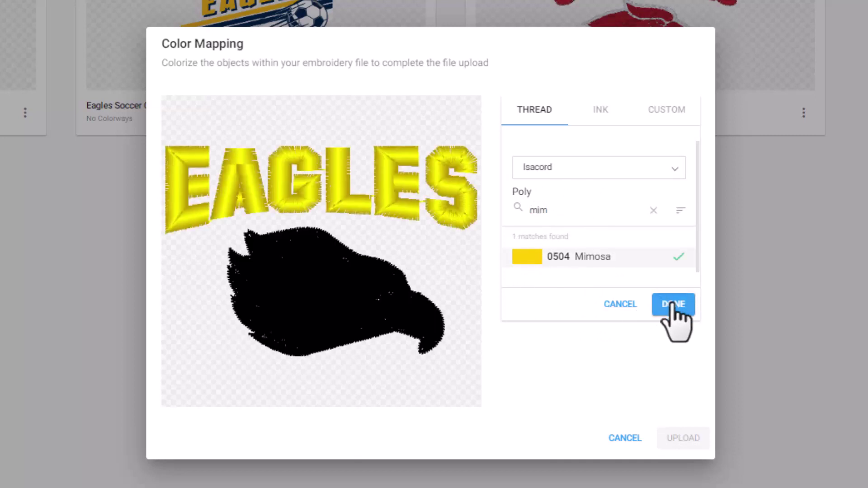
{"action": "left_click", "coordinate": [672, 304]}
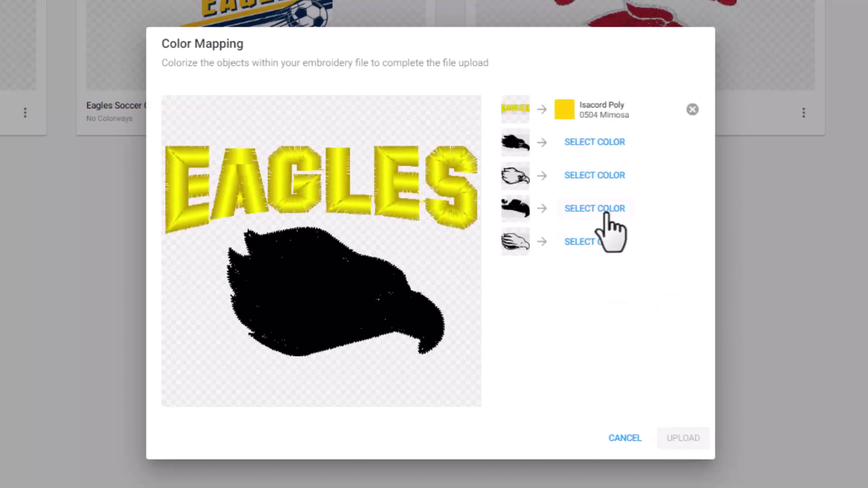
- Map the eagle's beak and eye object to Isacord Poly thread 0504 Mimosa
{"action": "left_click", "coordinate": [595, 208]}
{"action": "left_click", "coordinate": [554, 211]}
{"action": "type", "text": "mim"}
{"action": "left_click", "coordinate": [584, 256]}
{"action": "left_click", "coordinate": [667, 307]}
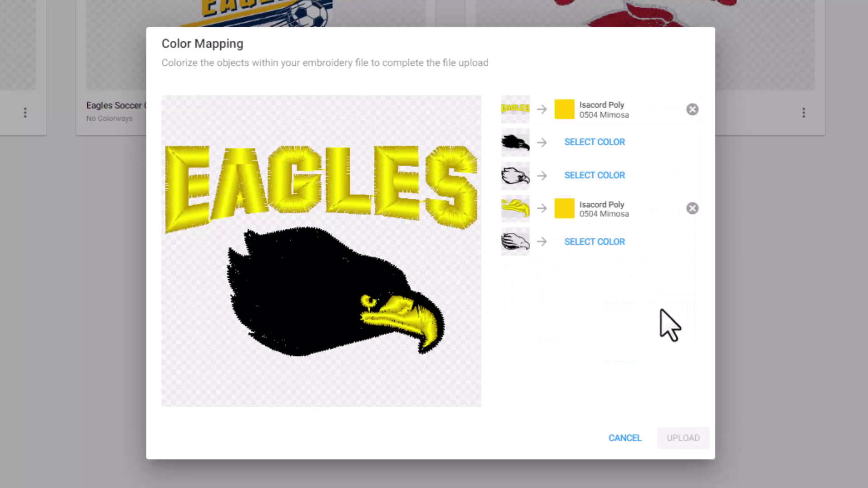
- Map the remaining eagle head objects to Isacord Poly 0003 Ghost White, then upload the embroidery and accept the product update
{"action": "left_click", "coordinate": [606, 144]}
{"action": "left_click", "coordinate": [526, 257]}
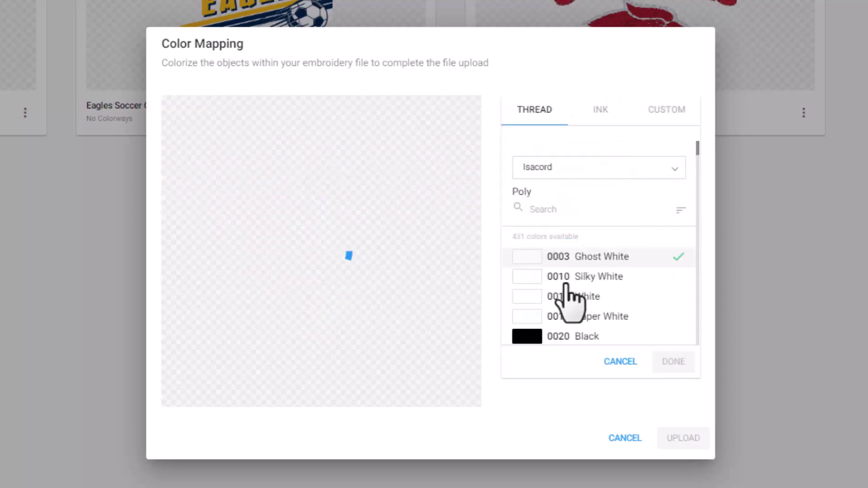
{"action": "left_click", "coordinate": [674, 362]}
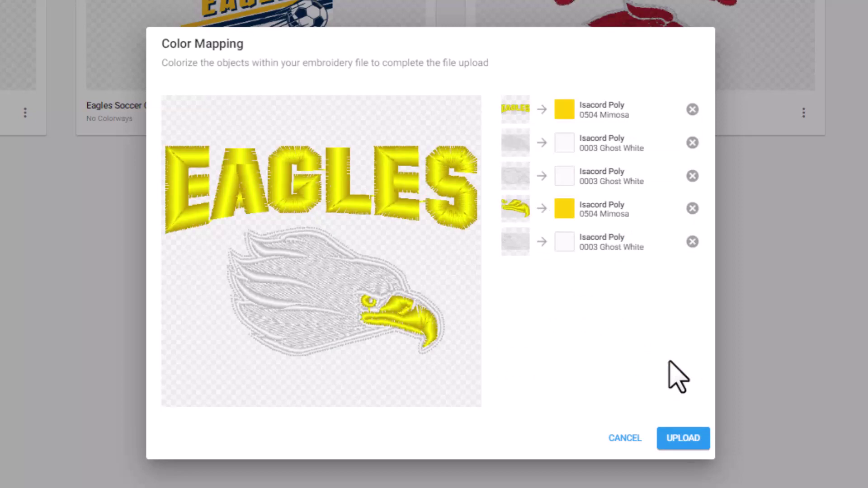
{"action": "left_click", "coordinate": [683, 438]}
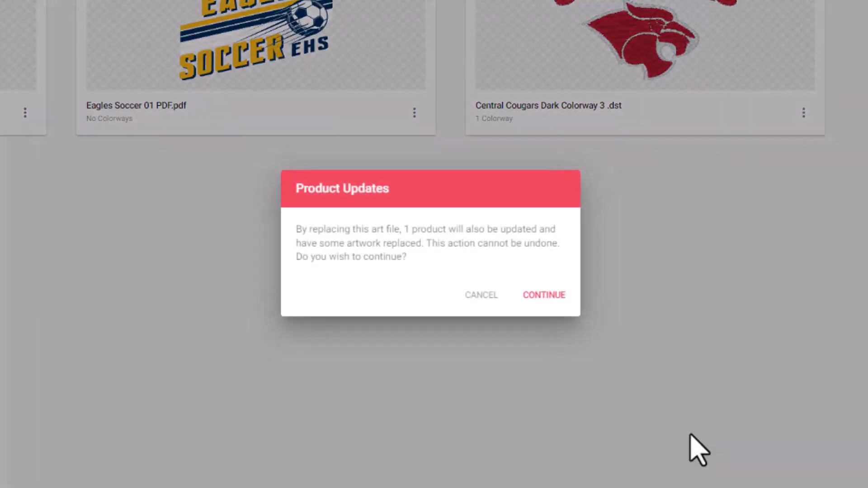
{"action": "left_click", "coordinate": [553, 296]}
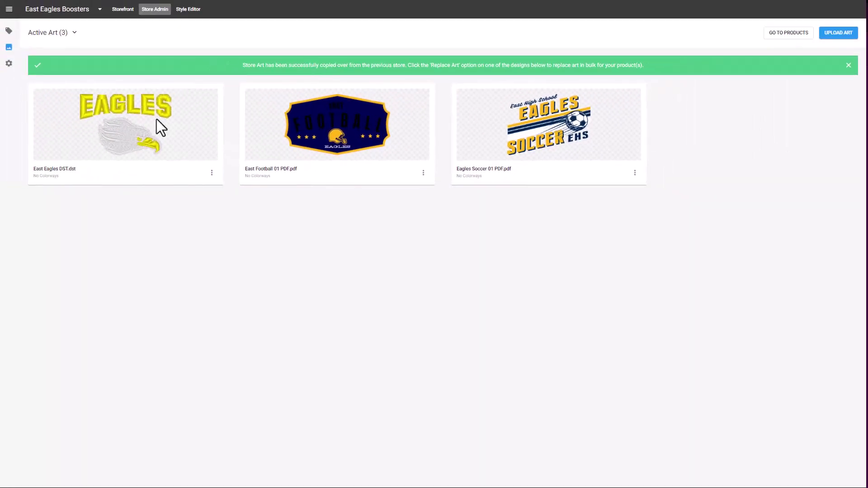
- Open all three store products in the bulk product details editor, save the changes and return to the store products
{"action": "left_click", "coordinate": [799, 35]}
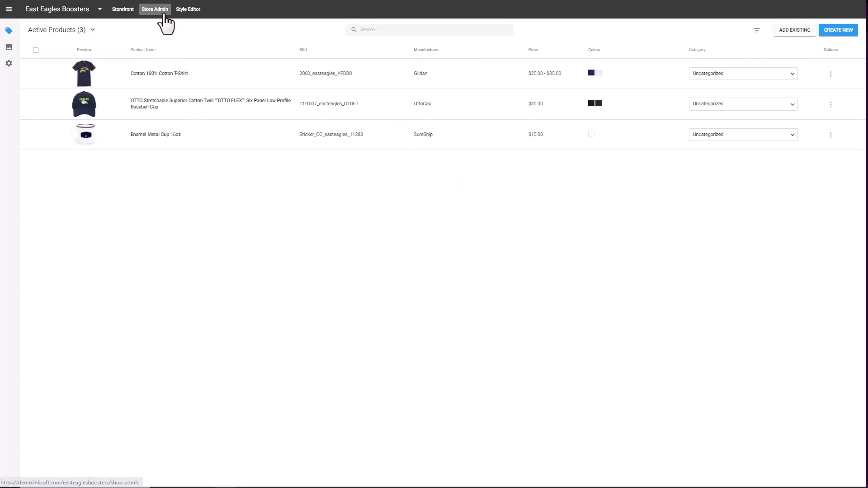
{"action": "left_click", "coordinate": [36, 50]}
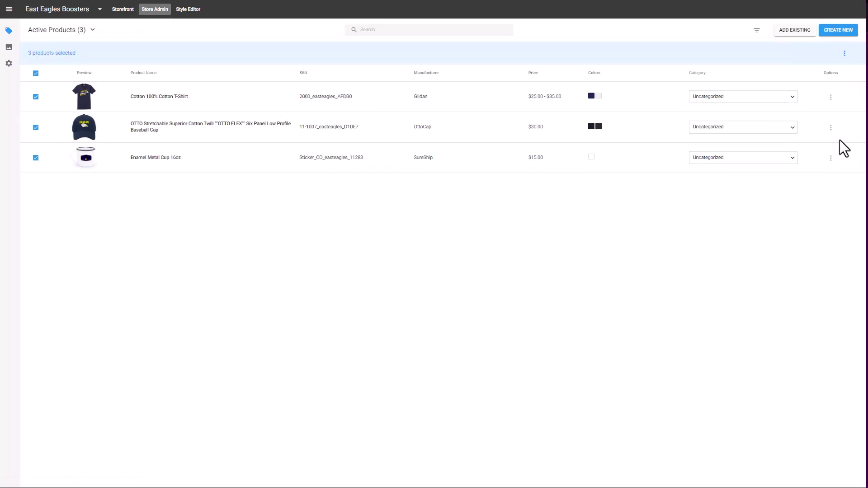
{"action": "left_click", "coordinate": [843, 54]}
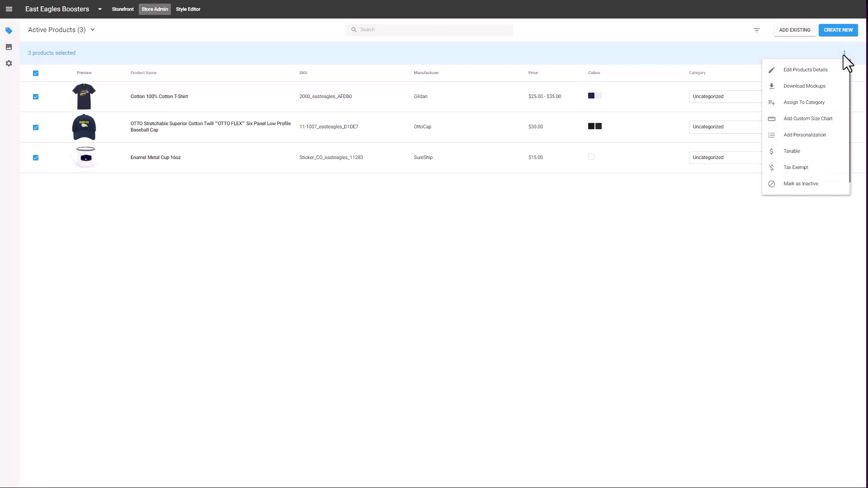
{"action": "left_click", "coordinate": [799, 70]}
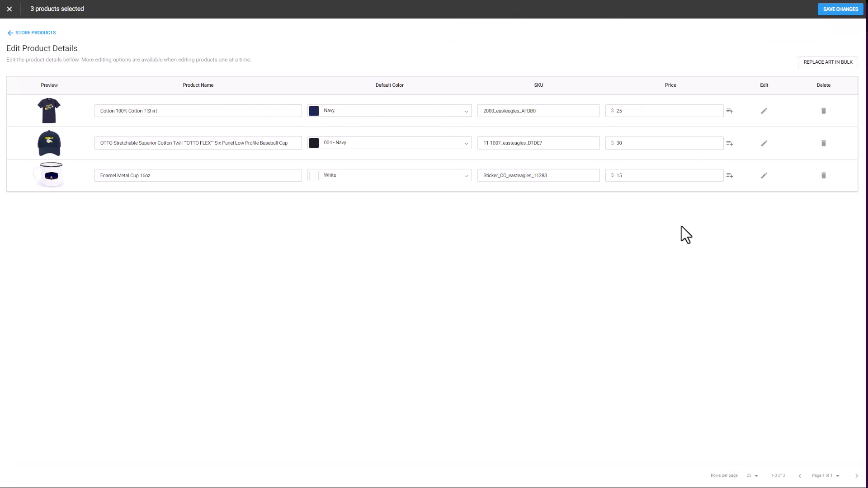
{"action": "left_click", "coordinate": [844, 13]}
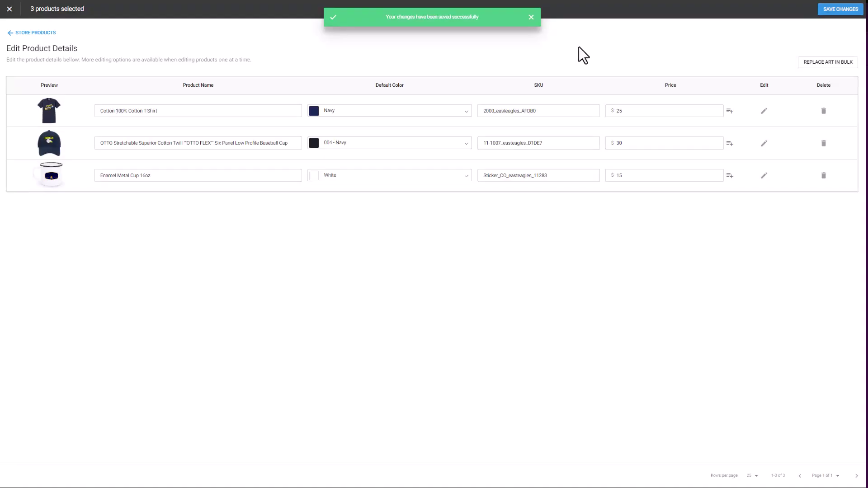
{"action": "left_click", "coordinate": [45, 33]}
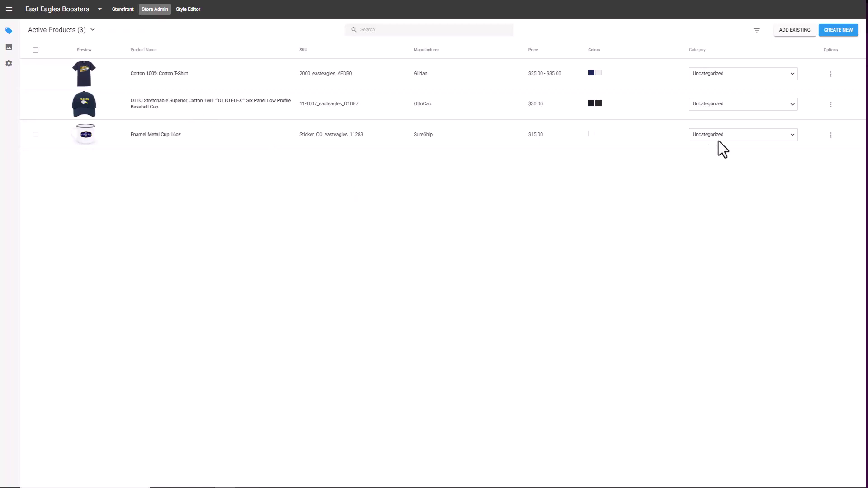
- Open the design and styles editor of the Cotton 100% Cotton T-Shirt and nudge the Eagles Soccer art slightly left on the front
{"action": "left_click", "coordinate": [831, 74]}
{"action": "left_click", "coordinate": [818, 85]}
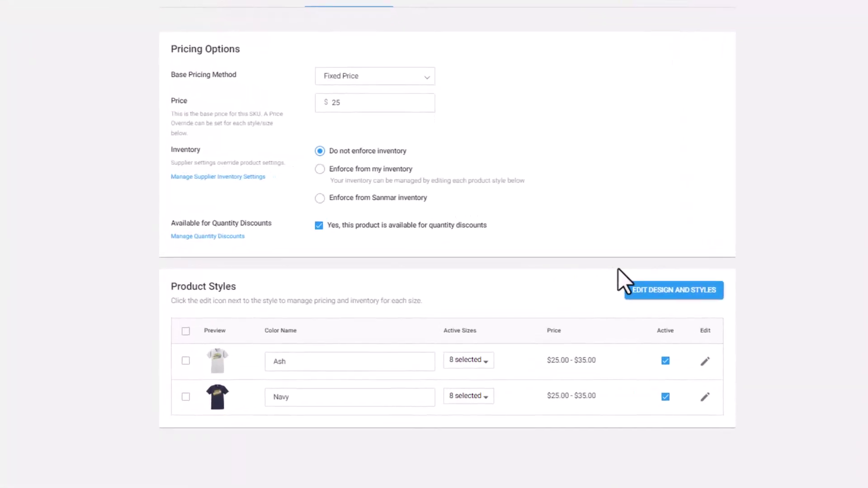
{"action": "left_click", "coordinate": [685, 292]}
{"action": "left_click", "coordinate": [690, 305]}
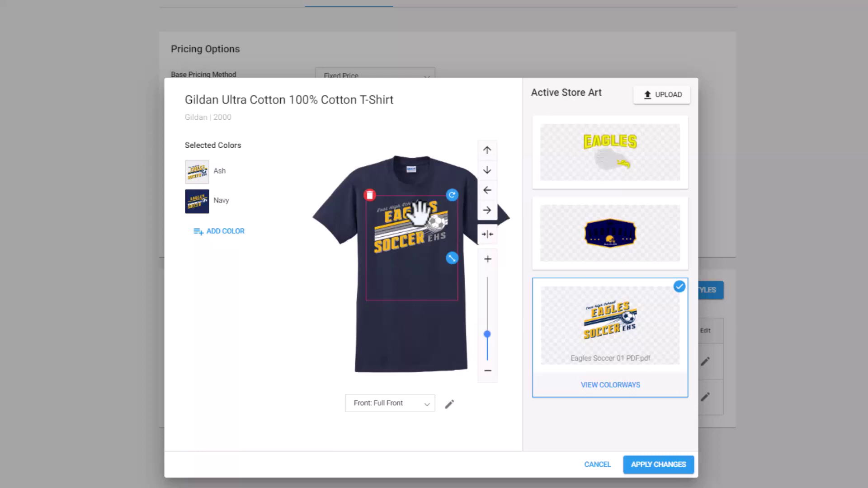
{"action": "left_click_drag", "start_coordinate": [420, 212], "coordinate": [417, 211]}
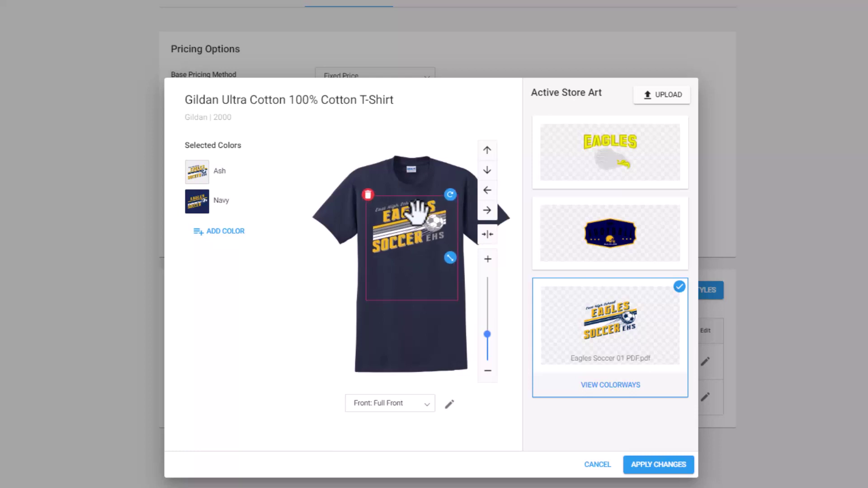
- Add Daisy to the T-shirt's selected colors
{"action": "left_click", "coordinate": [234, 233]}
{"action": "scroll", "coordinate": [228, 349], "scroll_direction": "down", "scroll_amount": 5}
{"action": "left_click", "coordinate": [195, 361]}
{"action": "left_click", "coordinate": [240, 431]}
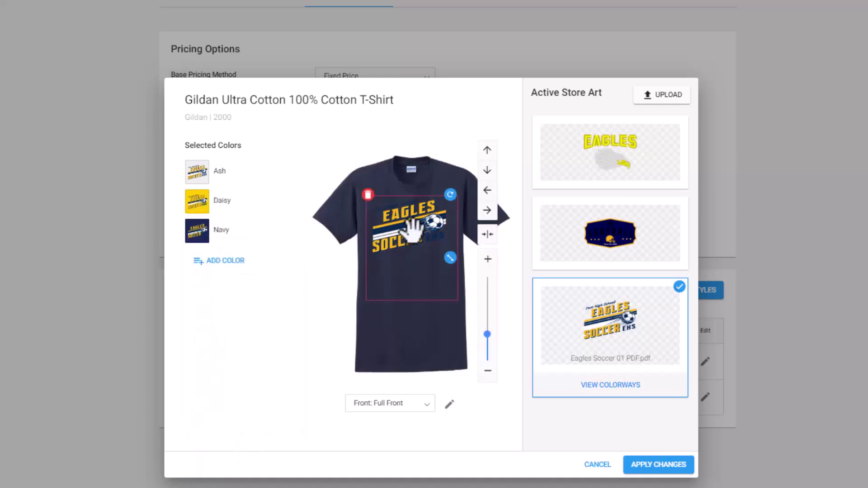
- For the Daisy shirt, create and save a new Eagles Soccer colorway that changes the gold art color to white (#ffffff)
{"action": "left_click", "coordinate": [201, 208]}
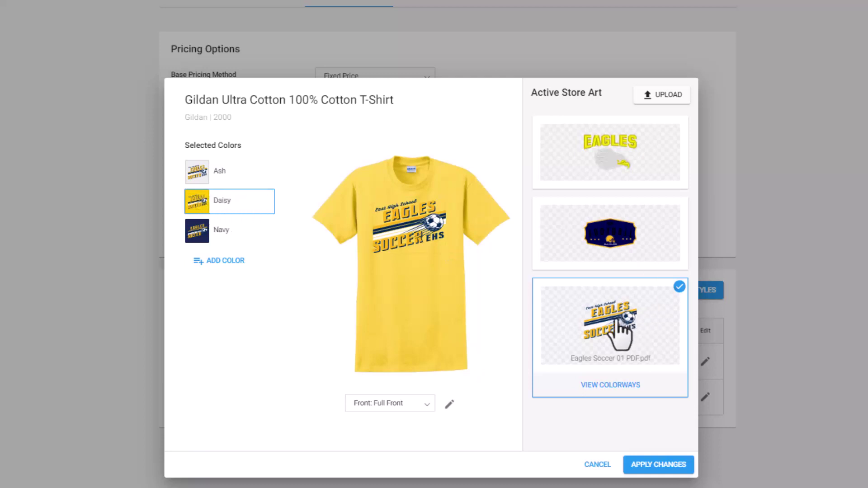
{"action": "left_click", "coordinate": [618, 386]}
{"action": "left_click", "coordinate": [611, 312]}
{"action": "left_click", "coordinate": [631, 201]}
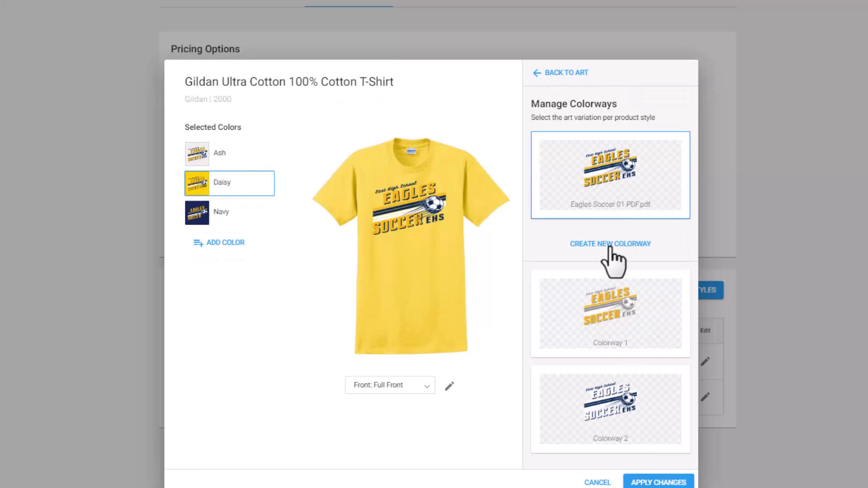
{"action": "left_click", "coordinate": [618, 244]}
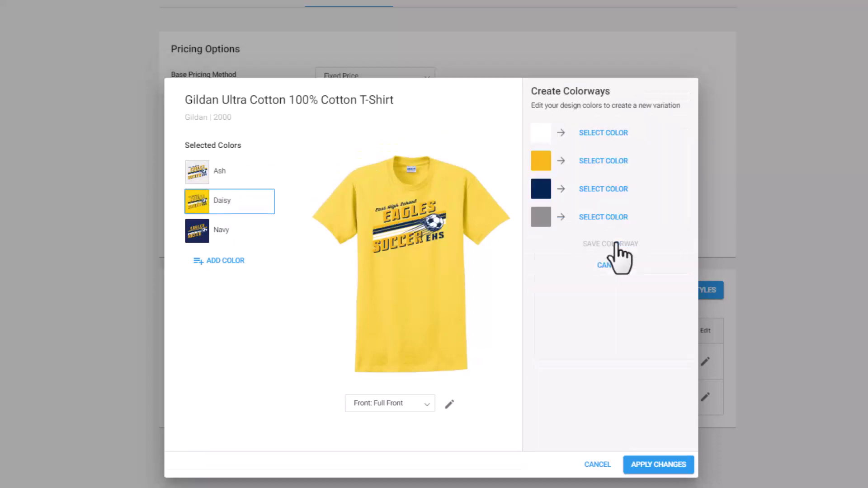
{"action": "left_click", "coordinate": [603, 161]}
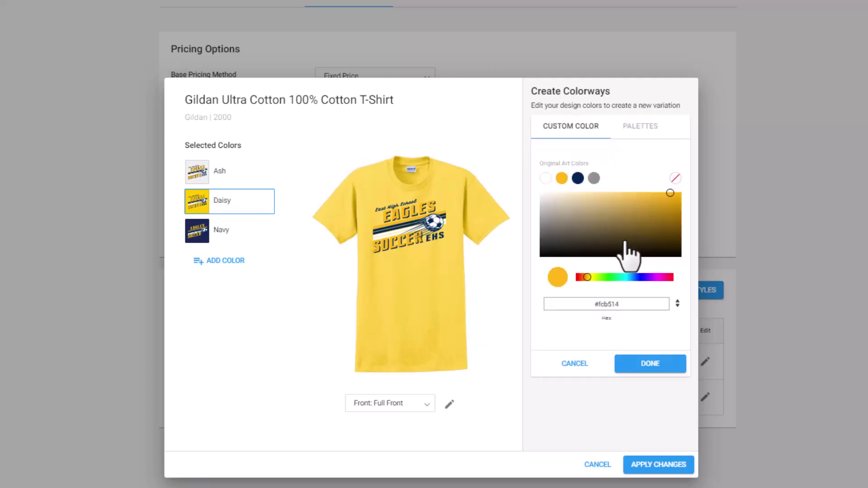
{"action": "left_click", "coordinate": [545, 179]}
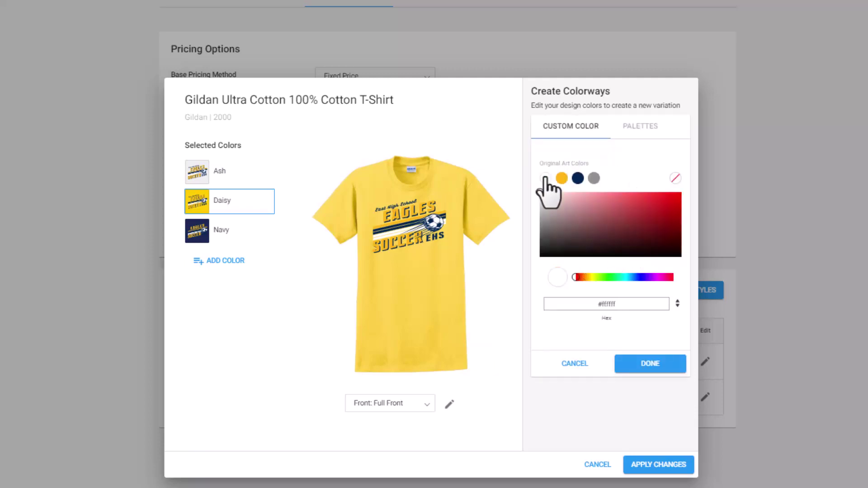
{"action": "left_click", "coordinate": [641, 365]}
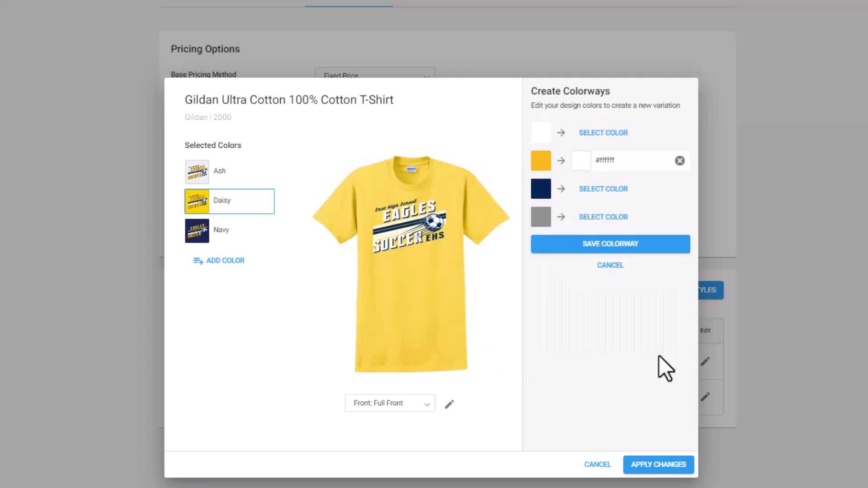
{"action": "left_click", "coordinate": [622, 245]}
- Check the art on the Ash and Daisy shirts, use Colorway 1 on the Navy shirt and apply the design changes
{"action": "left_click", "coordinate": [420, 167]}
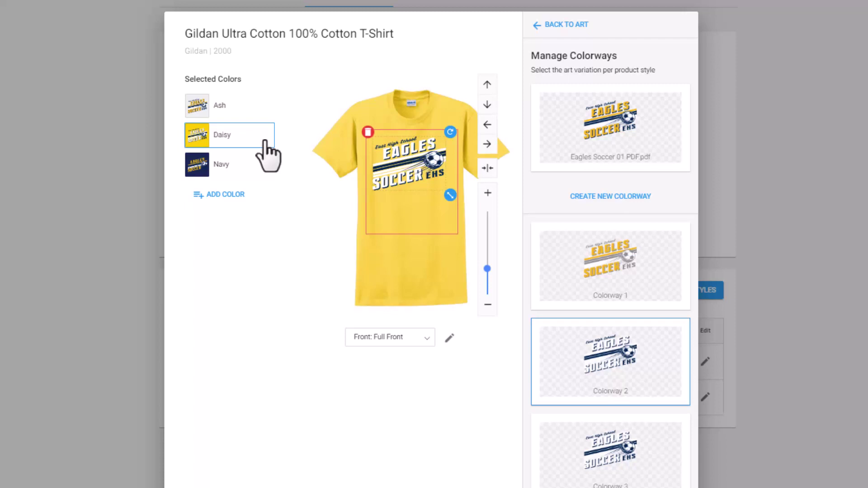
{"action": "left_click", "coordinate": [197, 107]}
{"action": "left_click", "coordinate": [197, 140]}
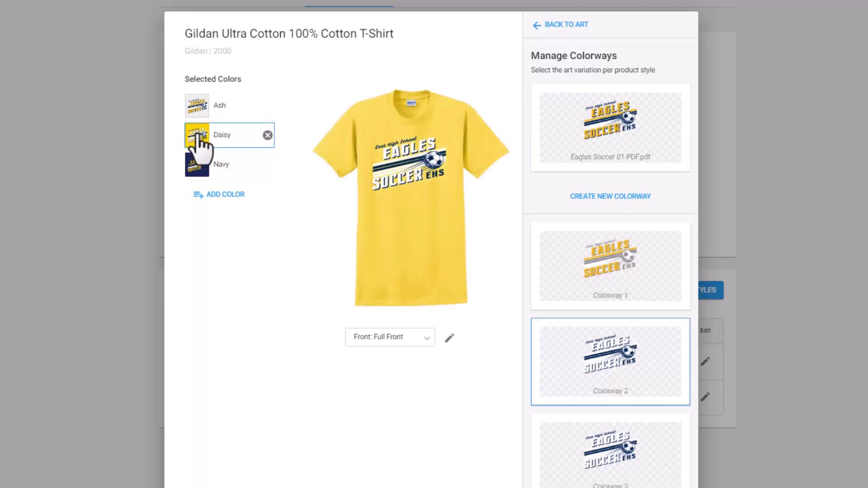
{"action": "left_click", "coordinate": [197, 165]}
{"action": "left_click", "coordinate": [614, 278]}
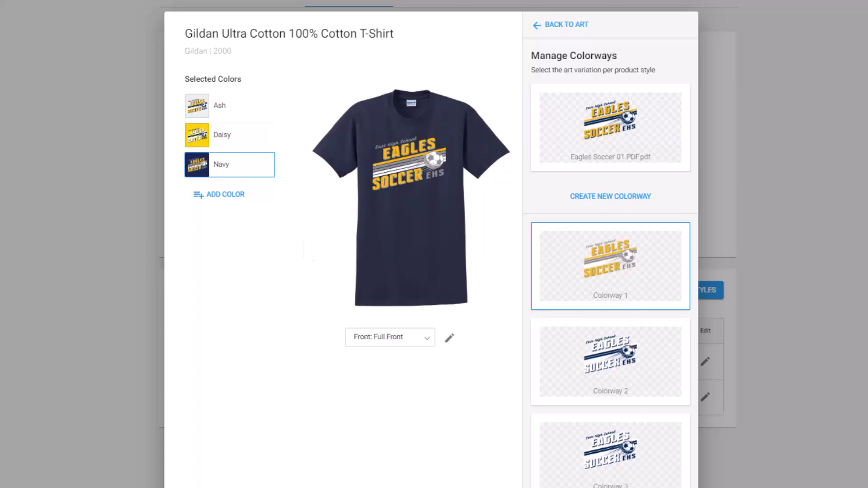
{"action": "key", "text": "Escape"}
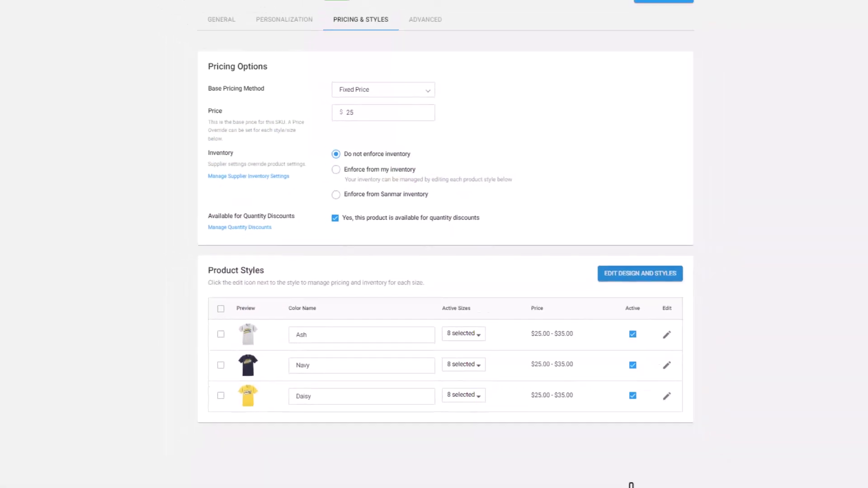
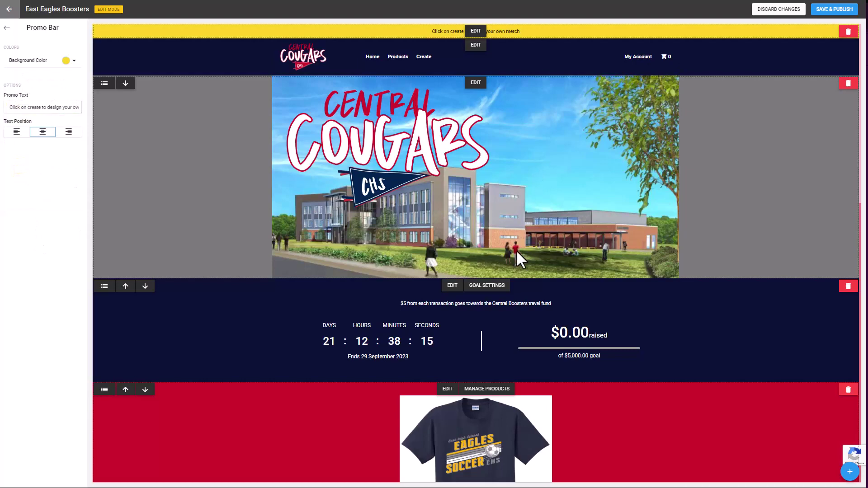
- Set the background color of the featured products section with the soccer T-shirt to yellow
{"action": "scroll", "coordinate": [517, 253], "scroll_direction": "down", "scroll_amount": 3}
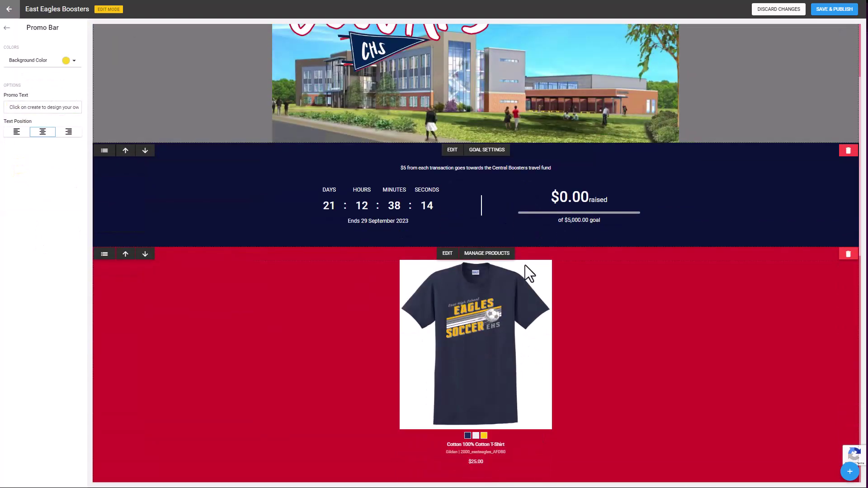
{"action": "left_click", "coordinate": [447, 254]}
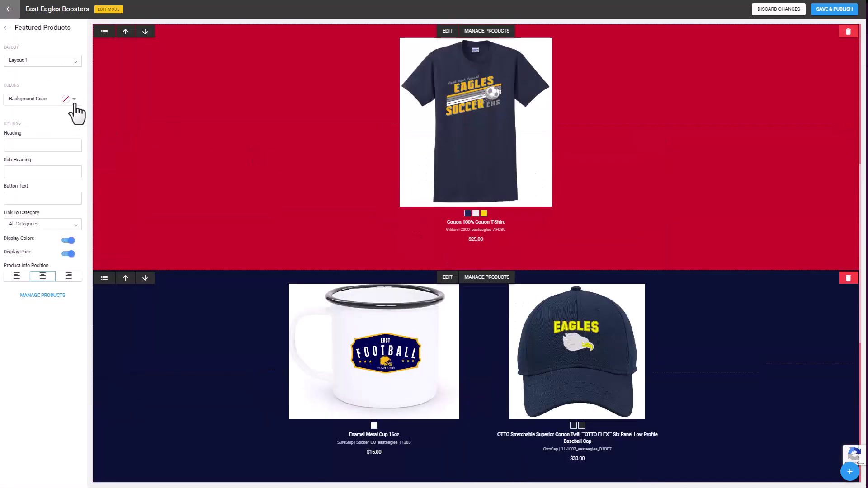
{"action": "left_click", "coordinate": [74, 99]}
{"action": "left_click", "coordinate": [19, 140]}
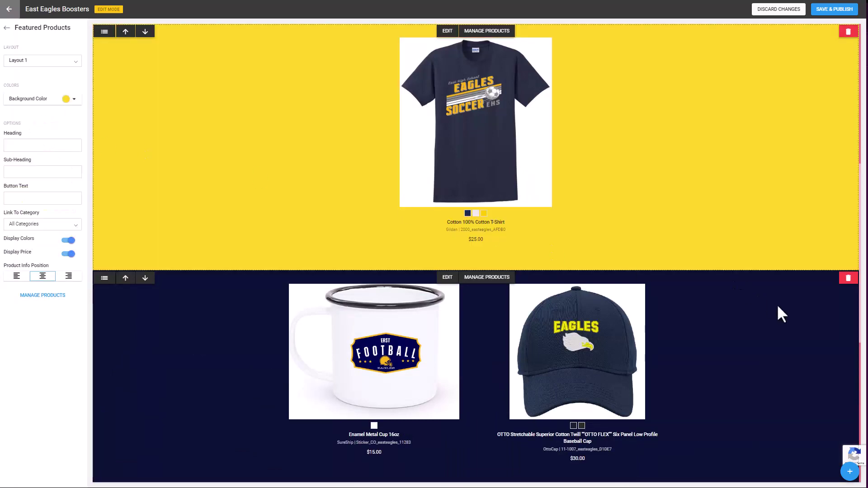
- Remove the Testimonials section from the storefront, then save and publish the changes
{"action": "scroll", "coordinate": [777, 304], "scroll_direction": "down", "scroll_amount": 6}
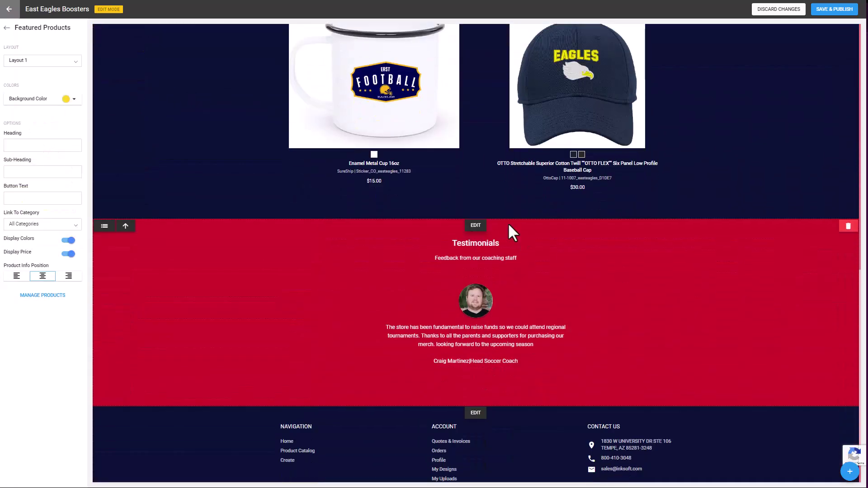
{"action": "left_click", "coordinate": [848, 226]}
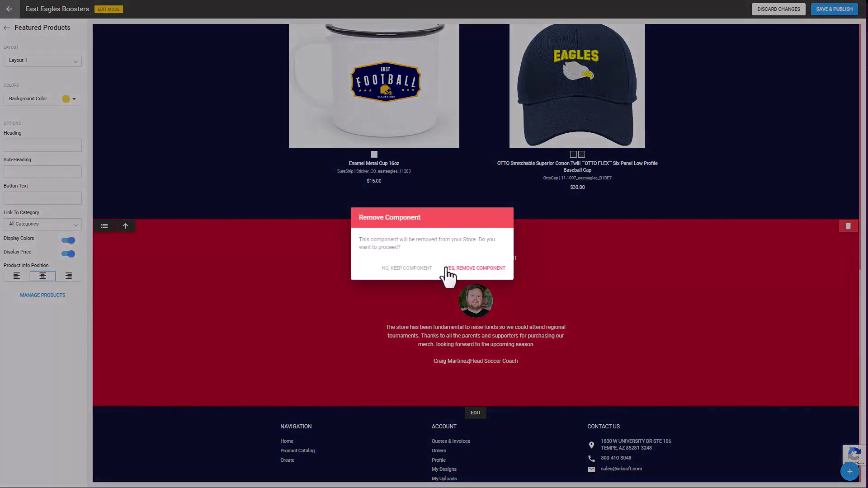
{"action": "left_click", "coordinate": [460, 269]}
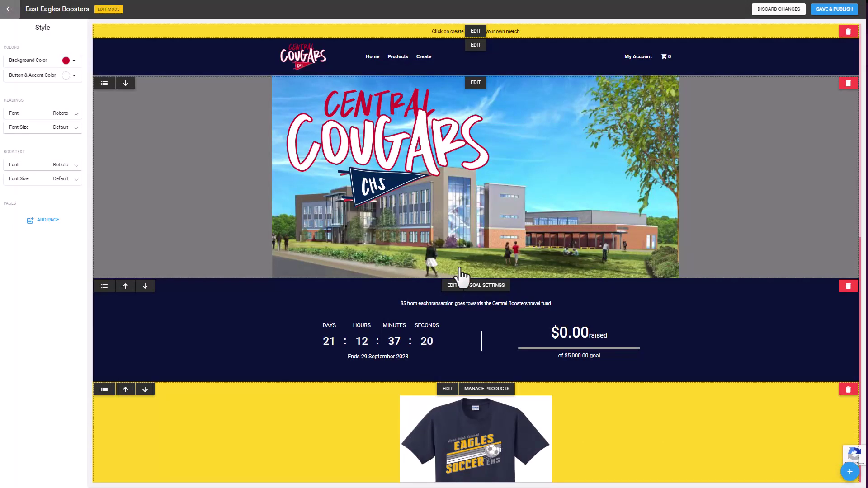
{"action": "left_click", "coordinate": [836, 11]}
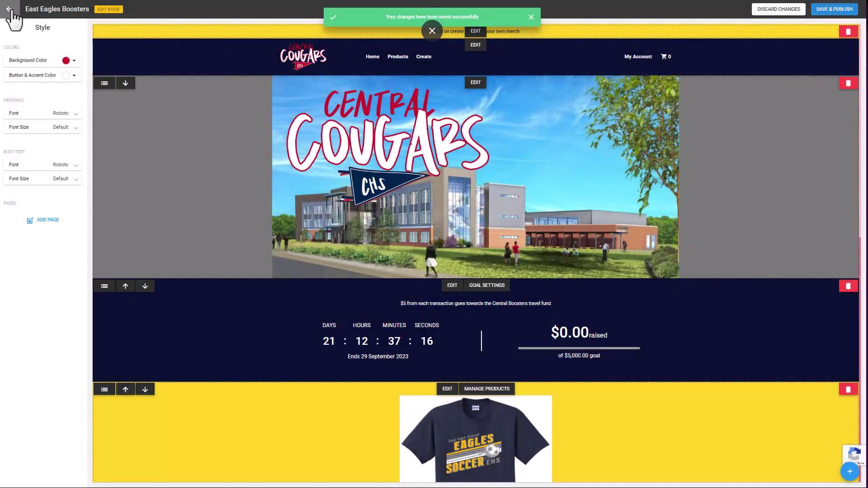
- In the store's branding settings, replace the store logo with the Eagles Pennant Logo file from the PNG Files folder
{"action": "left_click", "coordinate": [10, 9]}
{"action": "left_click", "coordinate": [155, 14]}
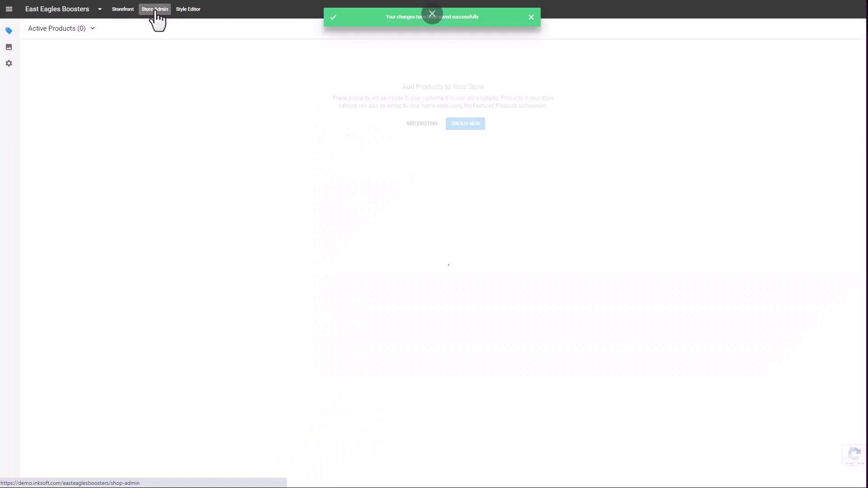
{"action": "left_click", "coordinate": [9, 65]}
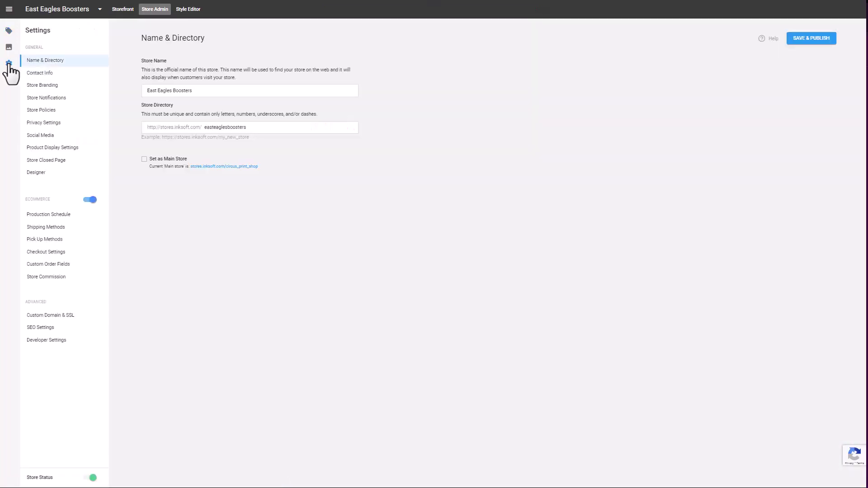
{"action": "left_click", "coordinate": [51, 88]}
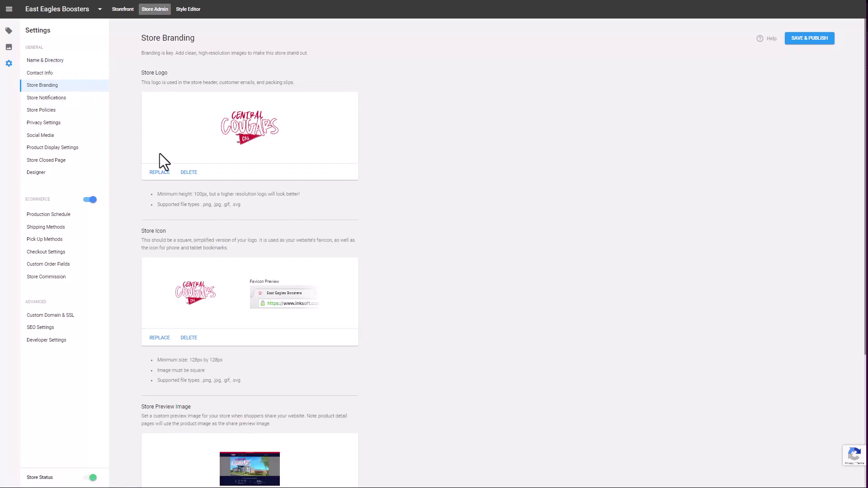
{"action": "left_click", "coordinate": [160, 172]}
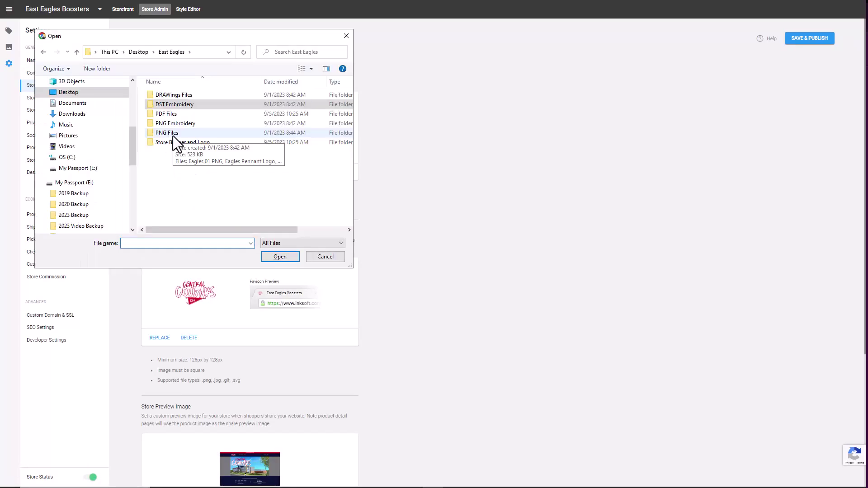
{"action": "double_click", "coordinate": [173, 135]}
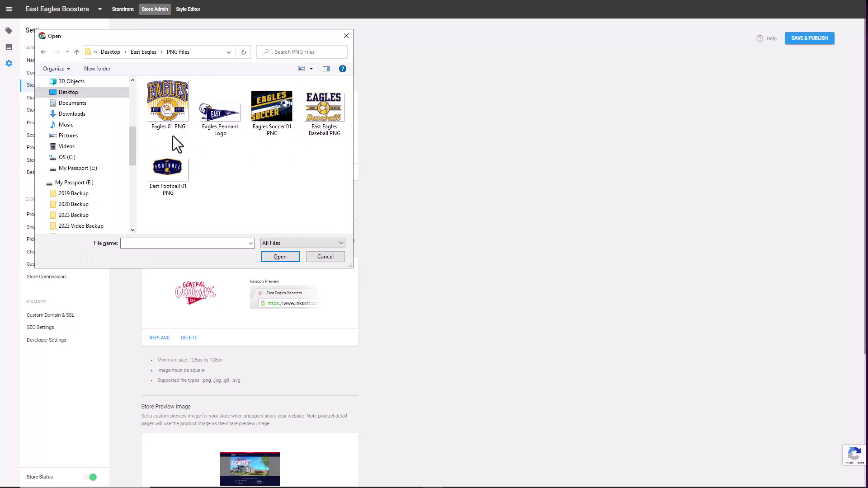
{"action": "left_click", "coordinate": [227, 112]}
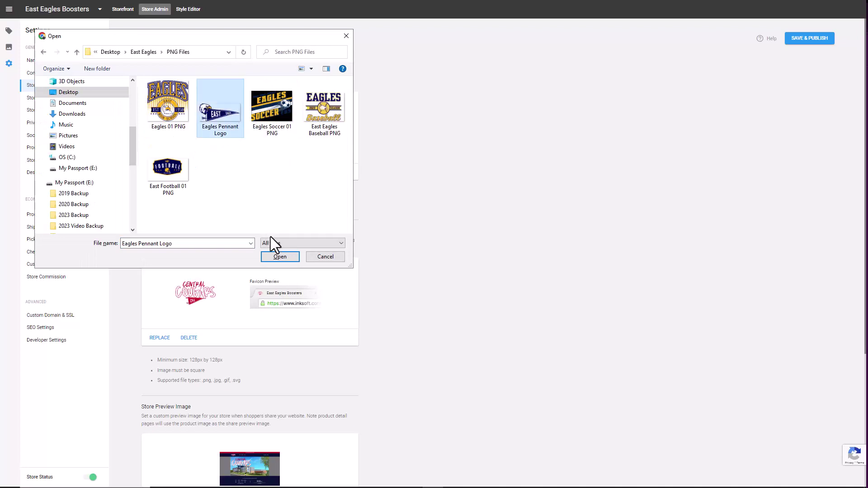
{"action": "left_click", "coordinate": [276, 254]}
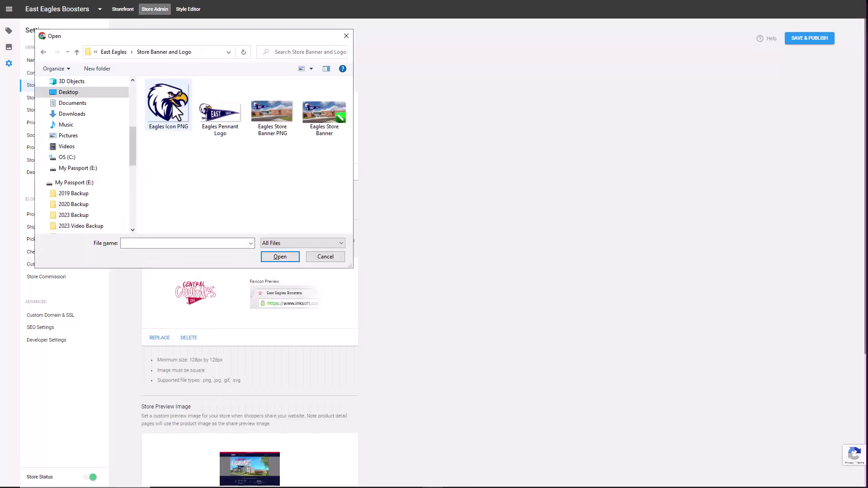
- Replace the store icon with Eagles Icon PNG and the store preview image with Eagles Store Banner PNG, and publish the branding
{"action": "left_click", "coordinate": [184, 124]}
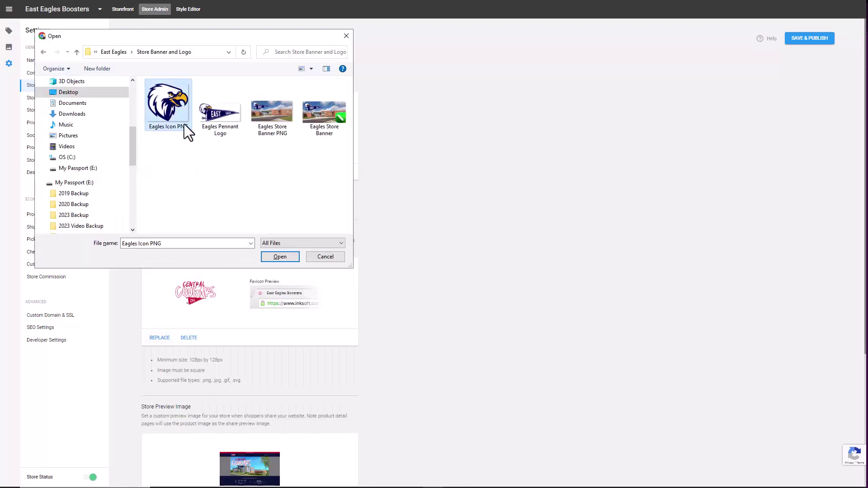
{"action": "left_click", "coordinate": [282, 257]}
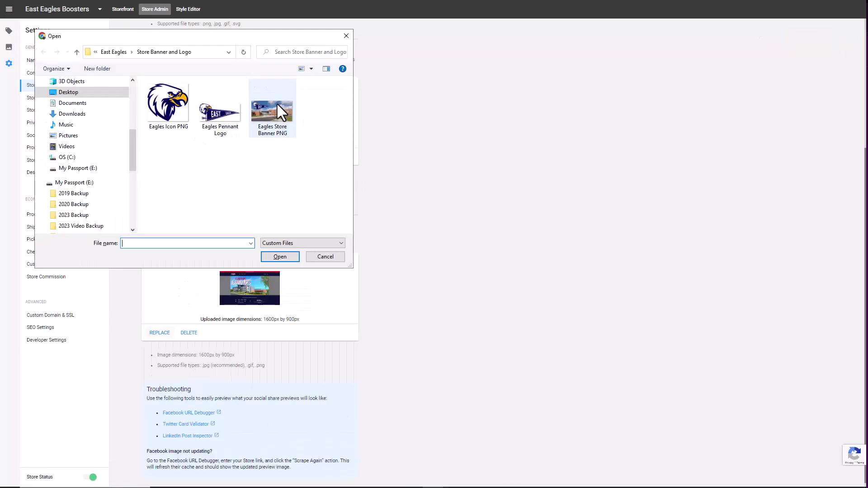
{"action": "left_click", "coordinate": [278, 104]}
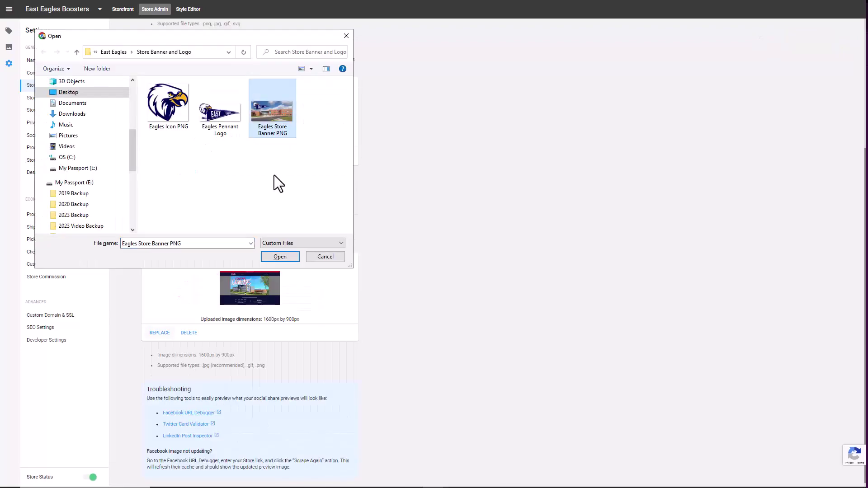
{"action": "left_click", "coordinate": [280, 257]}
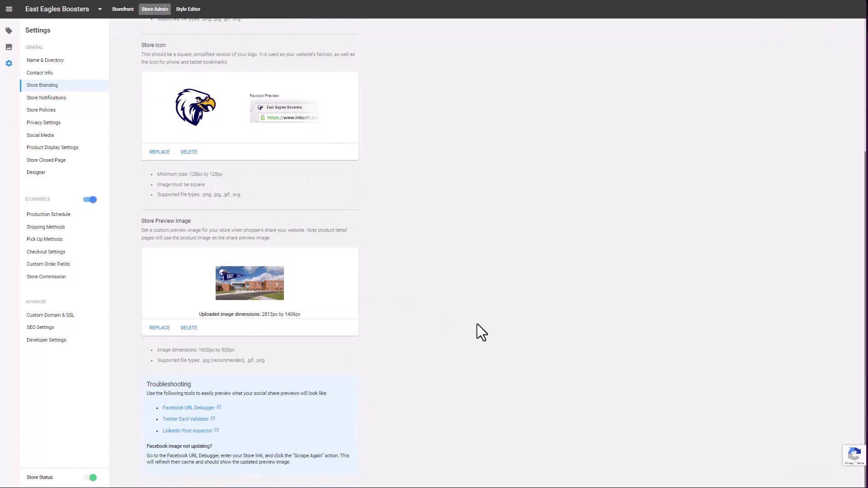
{"action": "left_click", "coordinate": [819, 39]}
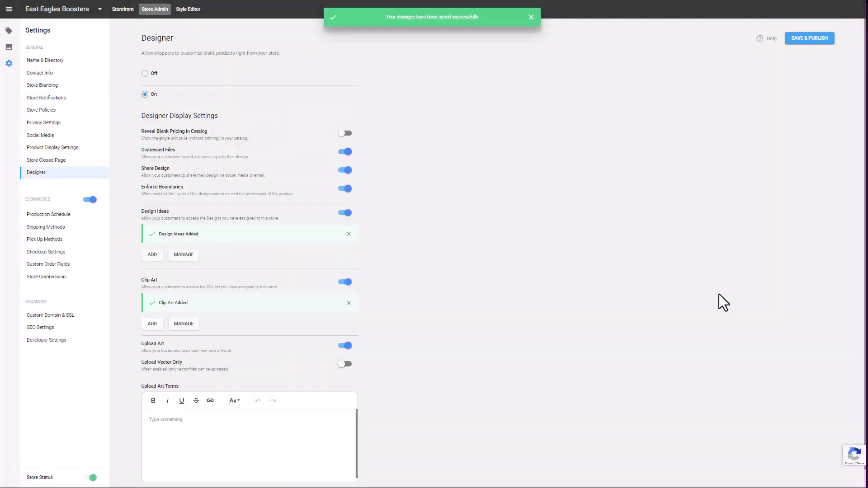
- Replace the storefront's hero banner image with Eagles Store Banner PNG and publish the change
{"action": "left_click", "coordinate": [192, 10]}
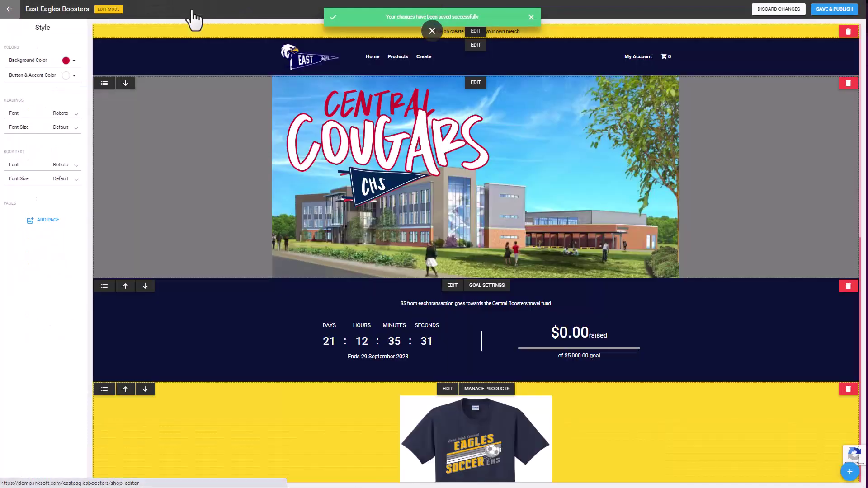
{"action": "left_click", "coordinate": [476, 84]}
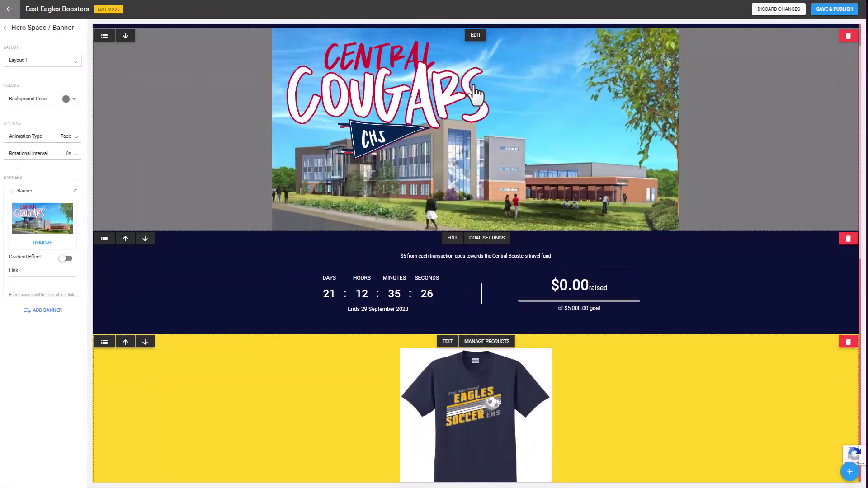
{"action": "left_click", "coordinate": [43, 243]}
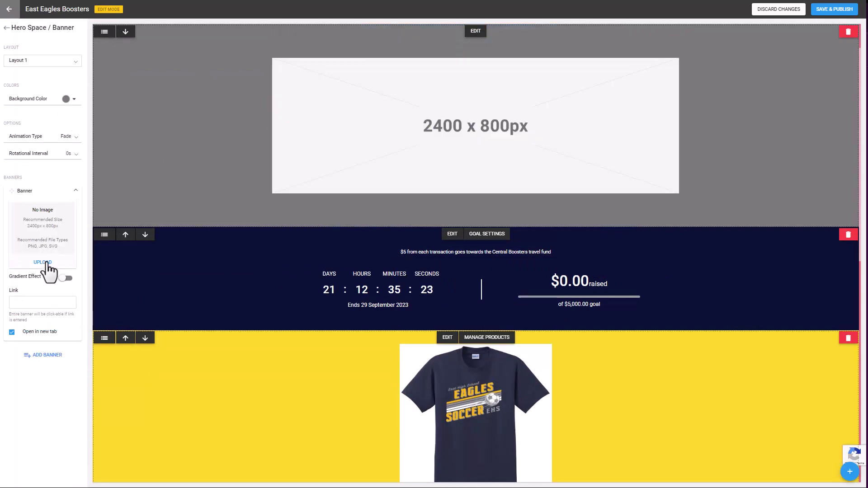
{"action": "left_click", "coordinate": [46, 262]}
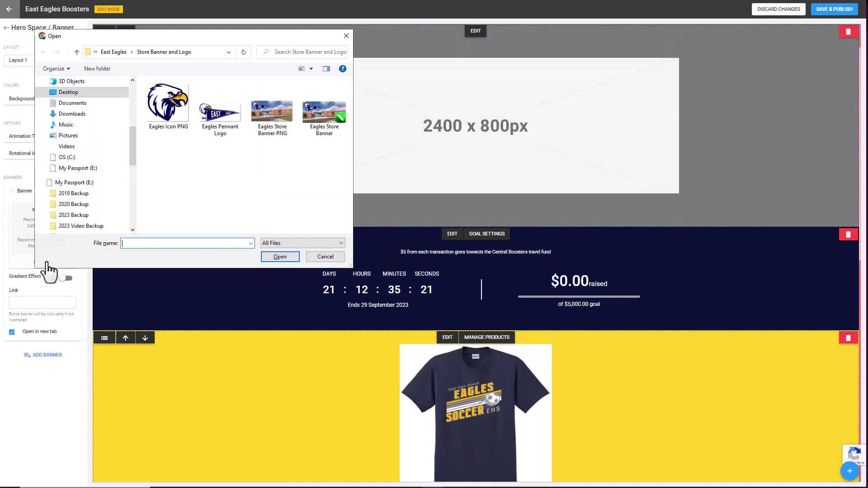
{"action": "left_click", "coordinate": [282, 114]}
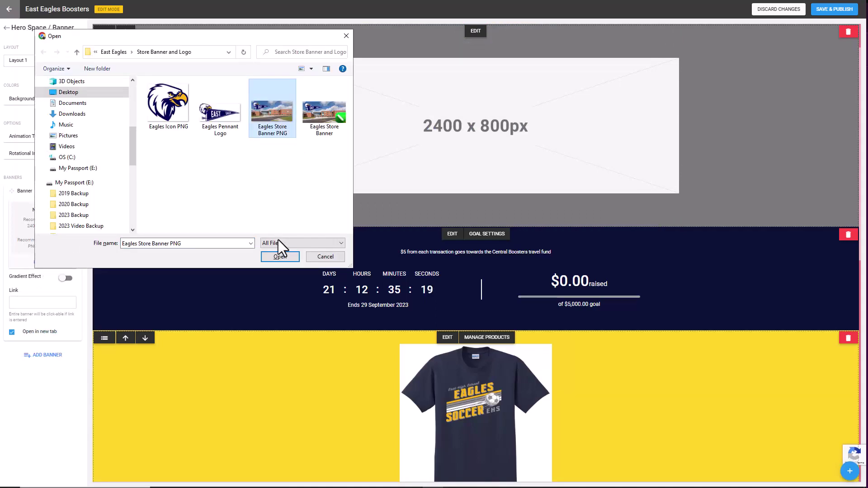
{"action": "left_click", "coordinate": [277, 260]}
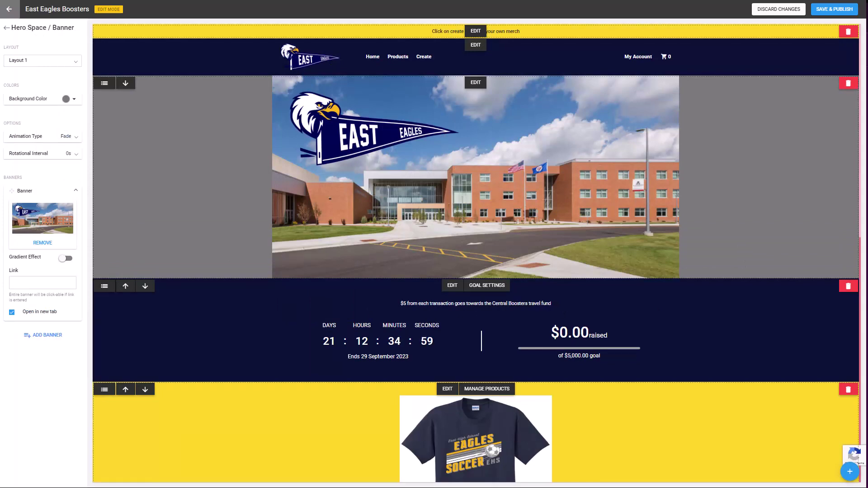
{"action": "left_click", "coordinate": [829, 12]}
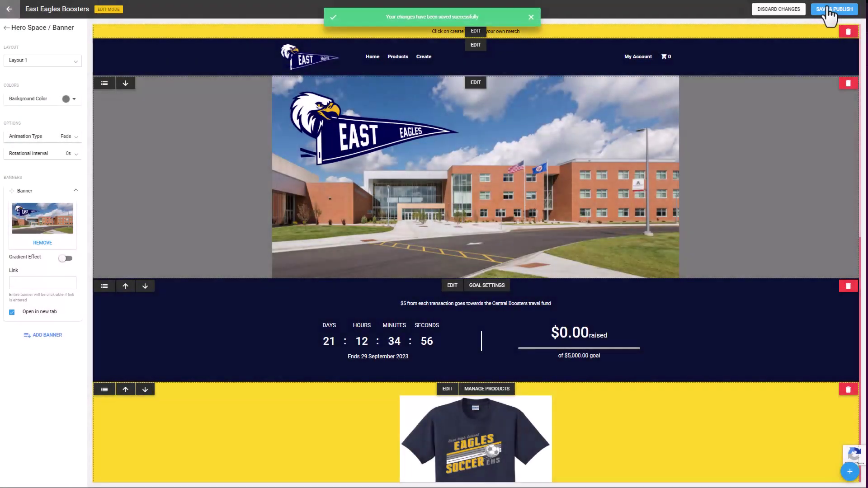
- Leave the style editor and review the published storefront from the banner down to the footer
{"action": "left_click", "coordinate": [9, 8]}
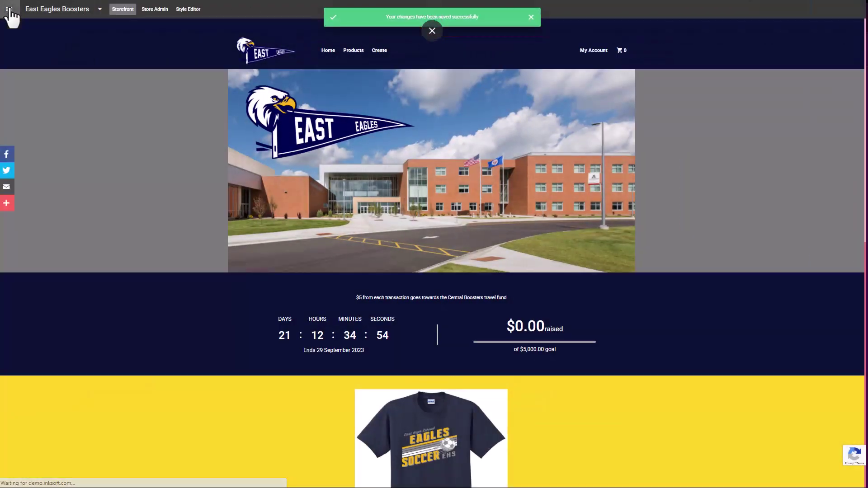
{"action": "left_click", "coordinate": [123, 10]}
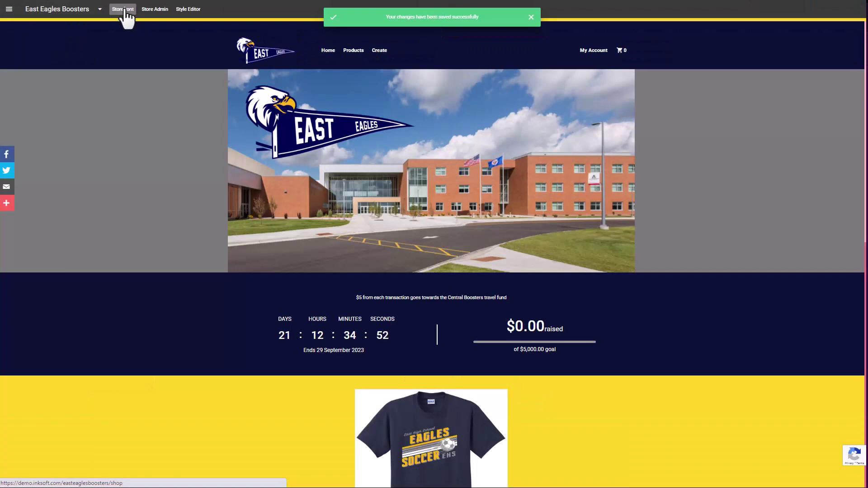
{"action": "scroll", "coordinate": [662, 215], "scroll_direction": "down", "scroll_amount": 8}
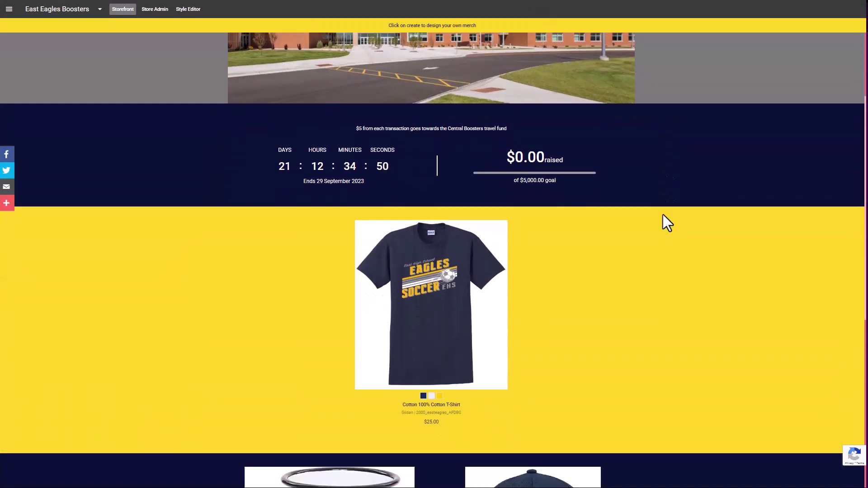
{"action": "scroll", "coordinate": [663, 215], "scroll_direction": "down", "scroll_amount": 2}
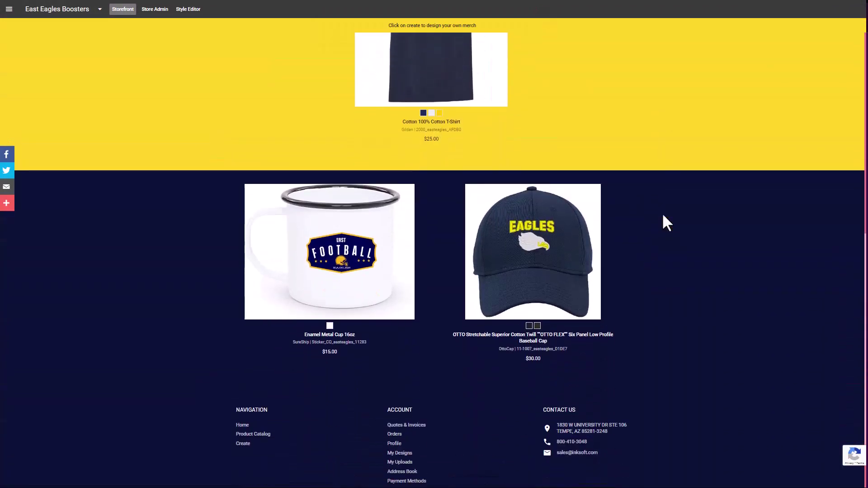